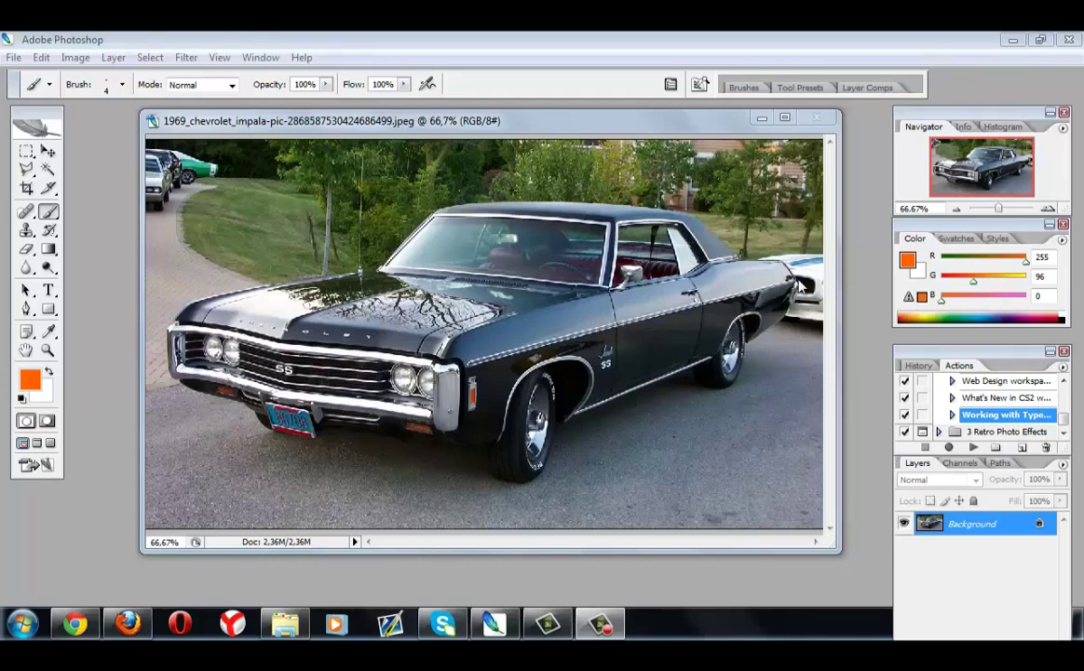
Step: Minimize and restore Photoshop, then glance at History before returning to the Actions list
{"action": "left_click", "coordinate": [1012, 39]}
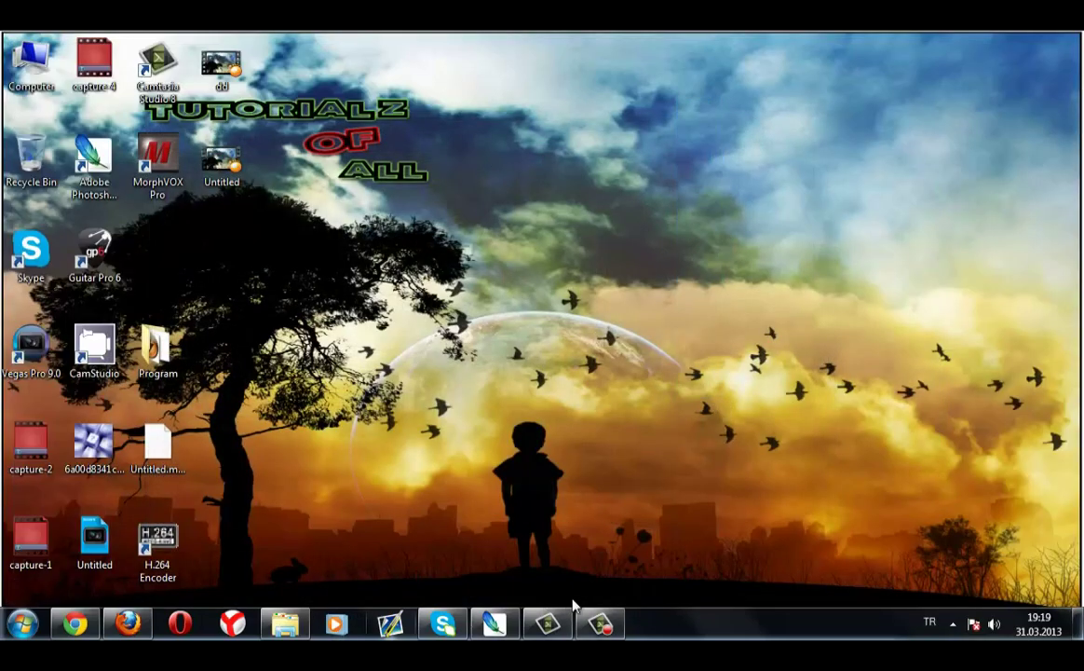
{"action": "left_click", "coordinate": [494, 621]}
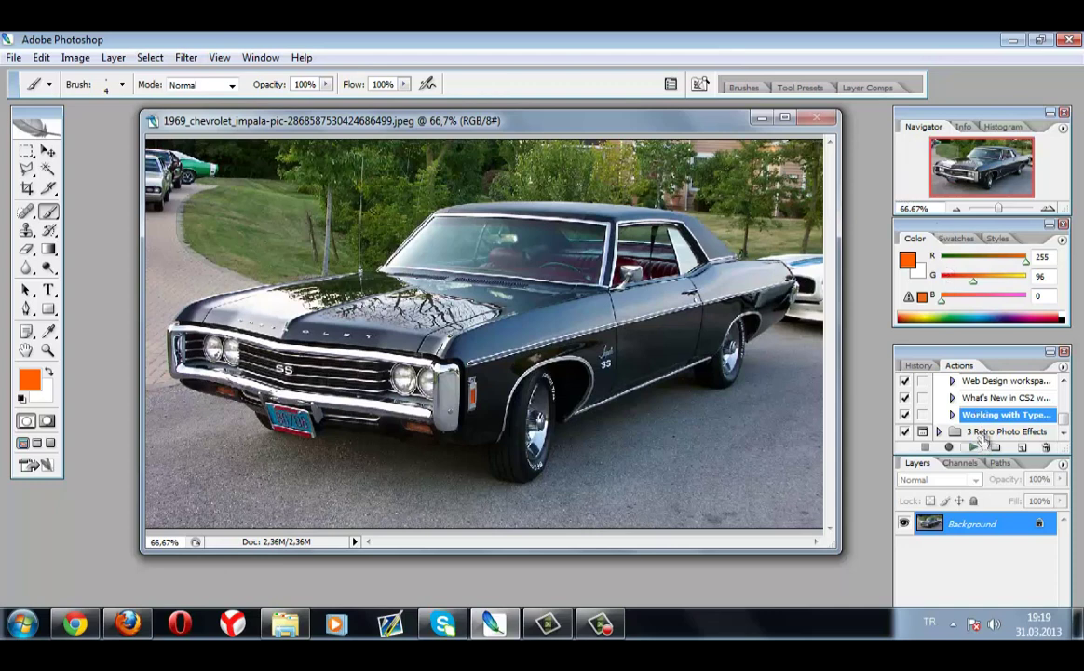
{"action": "left_click", "coordinate": [918, 365]}
{"action": "left_click", "coordinate": [960, 365]}
Step: Delete the 3 Retro Photo Effects action set and confirm the deletion
{"action": "left_click", "coordinate": [998, 433]}
{"action": "key", "text": "Delete"}
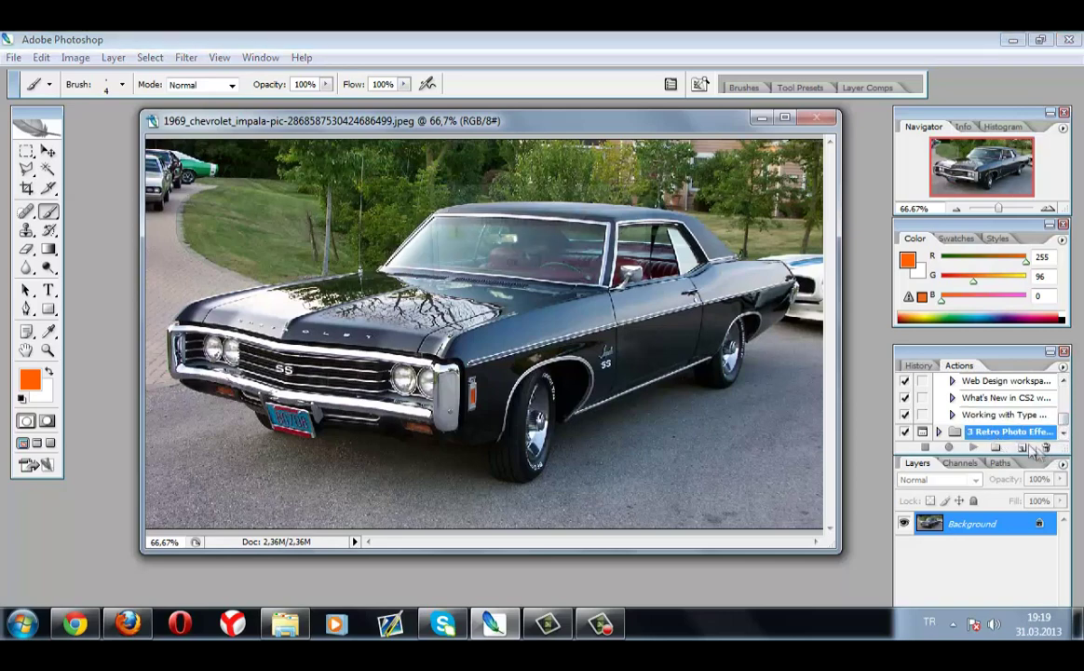
{"action": "key", "text": "Return"}
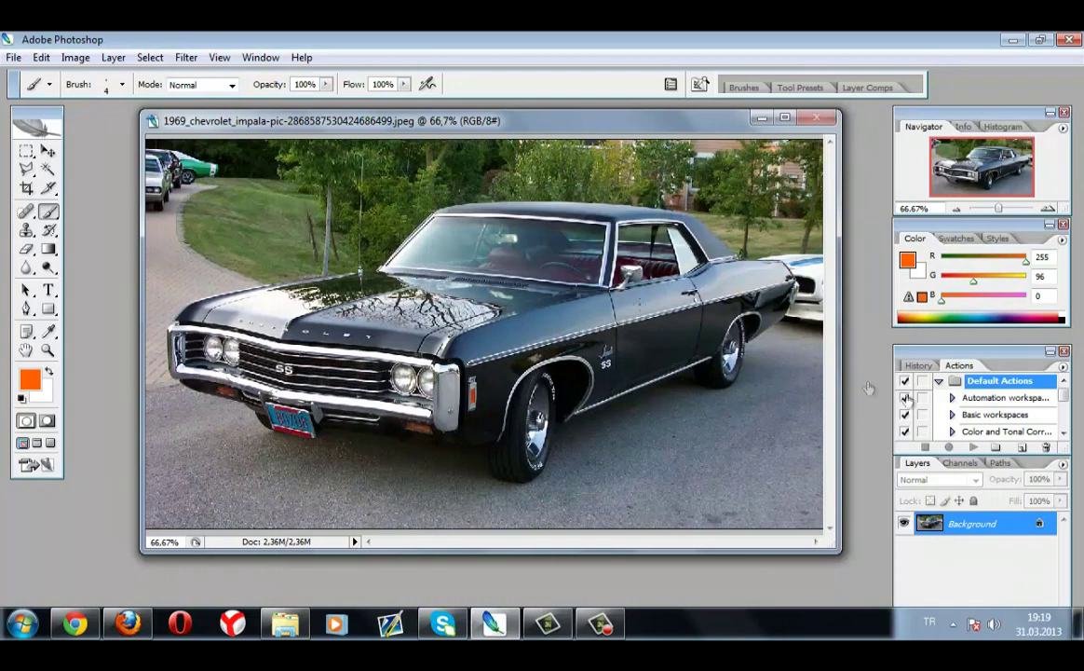
Step: Collapse and deselect the Default Actions set, peeking at the panel flyout without choosing anything
{"action": "left_click", "coordinate": [938, 382]}
{"action": "left_click", "coordinate": [992, 415]}
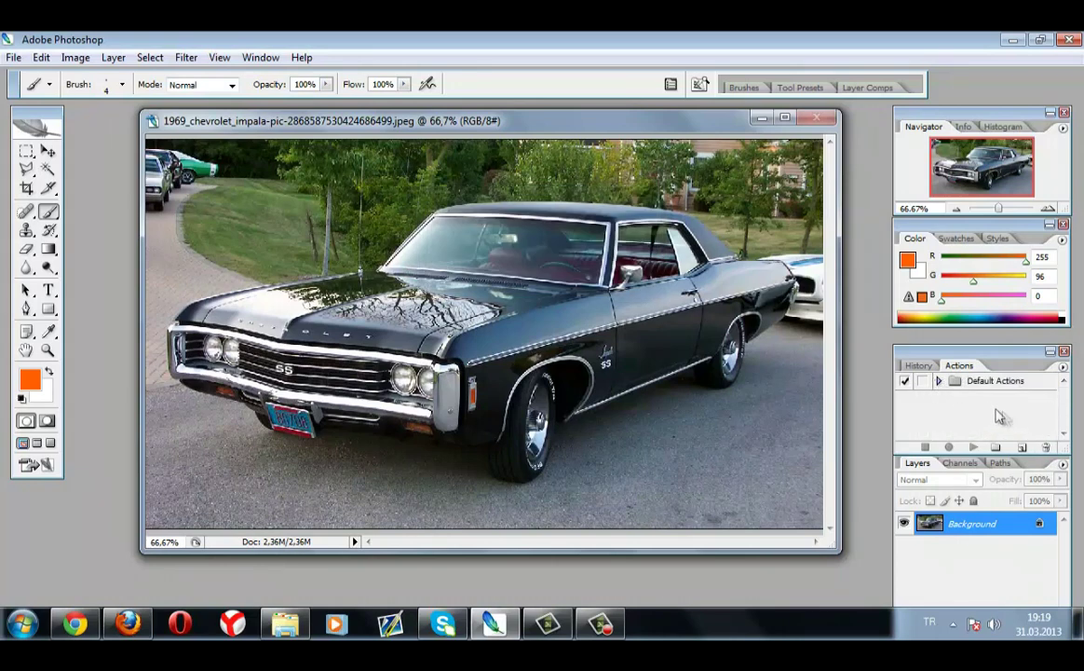
{"action": "left_click", "coordinate": [1063, 369]}
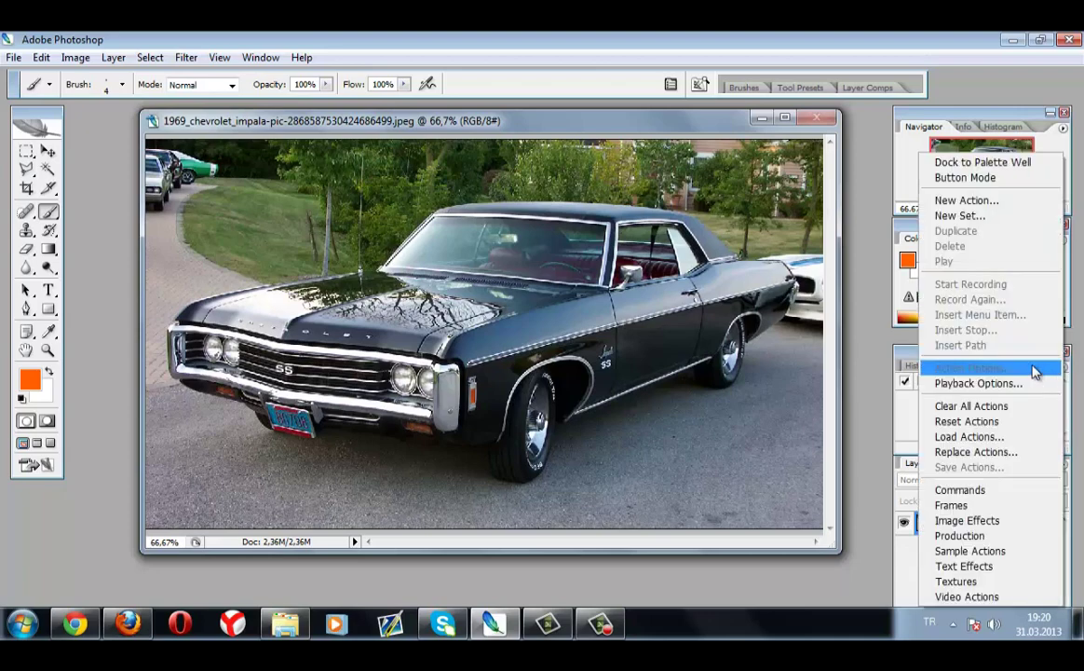
{"action": "left_click", "coordinate": [629, 122]}
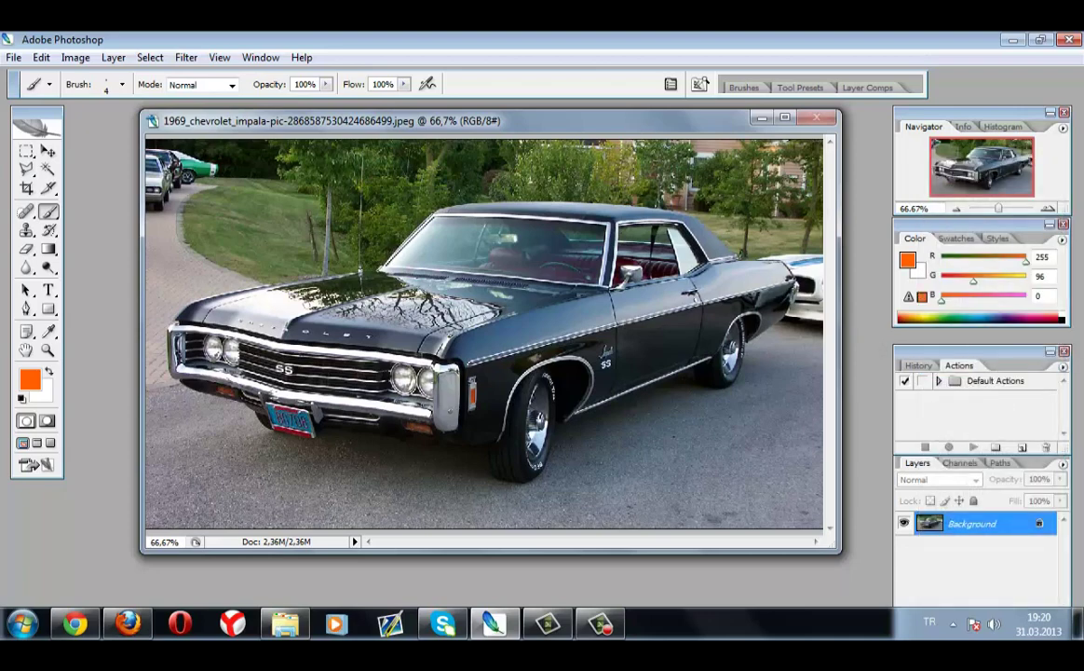
Step: Move the History/Actions panel up under the Color panel and bring Actions to the front
{"action": "left_click", "coordinate": [920, 366]}
{"action": "left_click", "coordinate": [960, 366]}
{"action": "left_click_drag", "start_coordinate": [962, 345], "coordinate": [959, 330]}
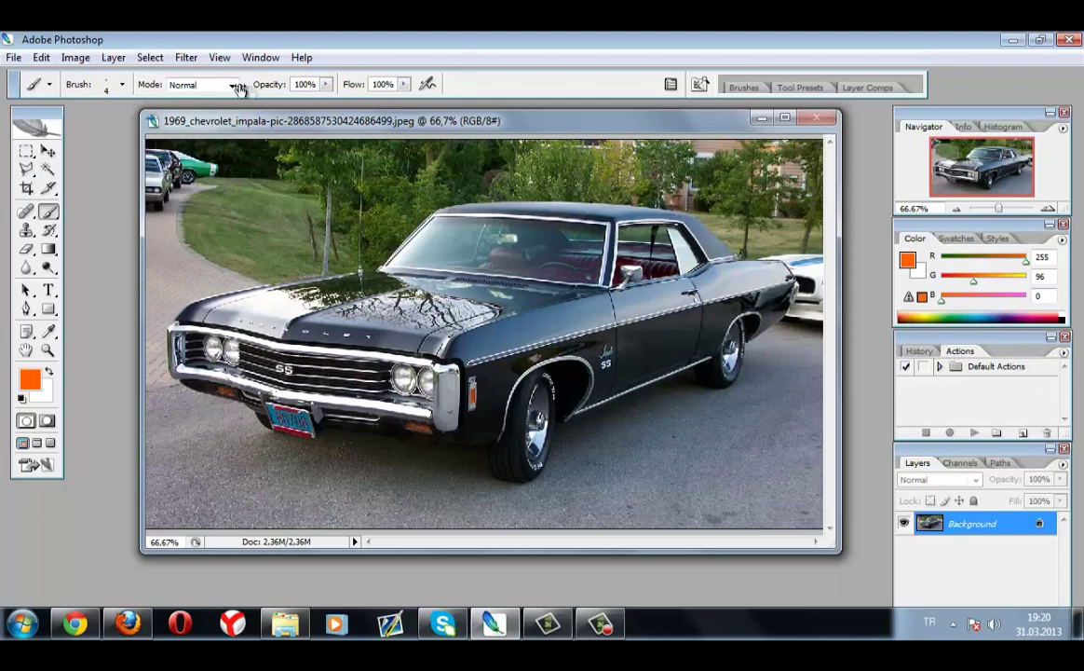
{"action": "left_click", "coordinate": [260, 58]}
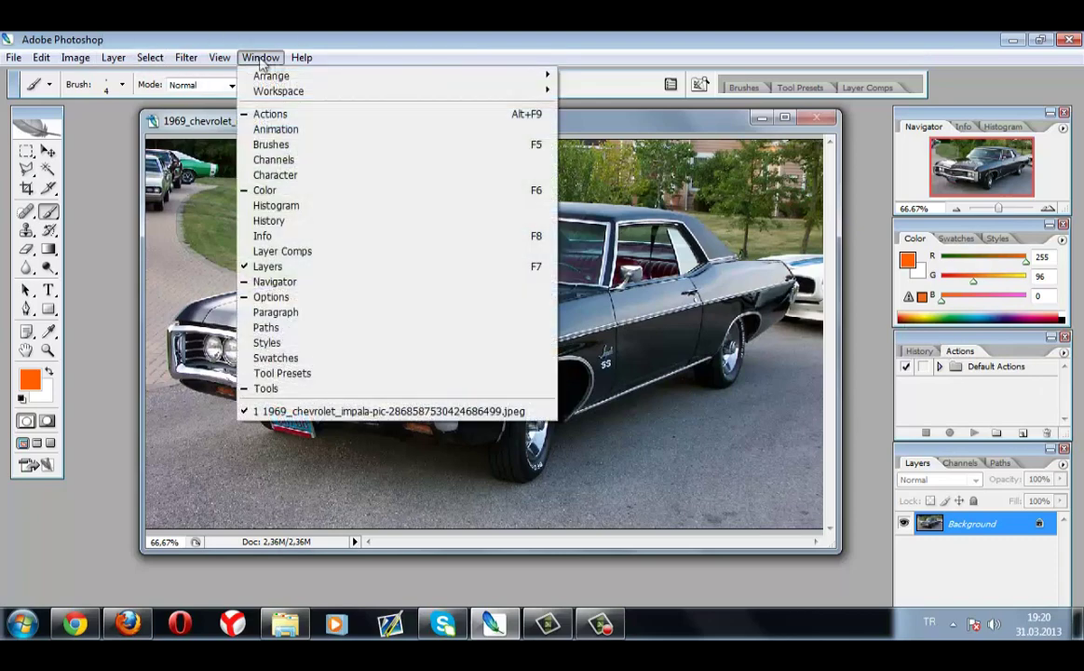
{"action": "left_click", "coordinate": [284, 114]}
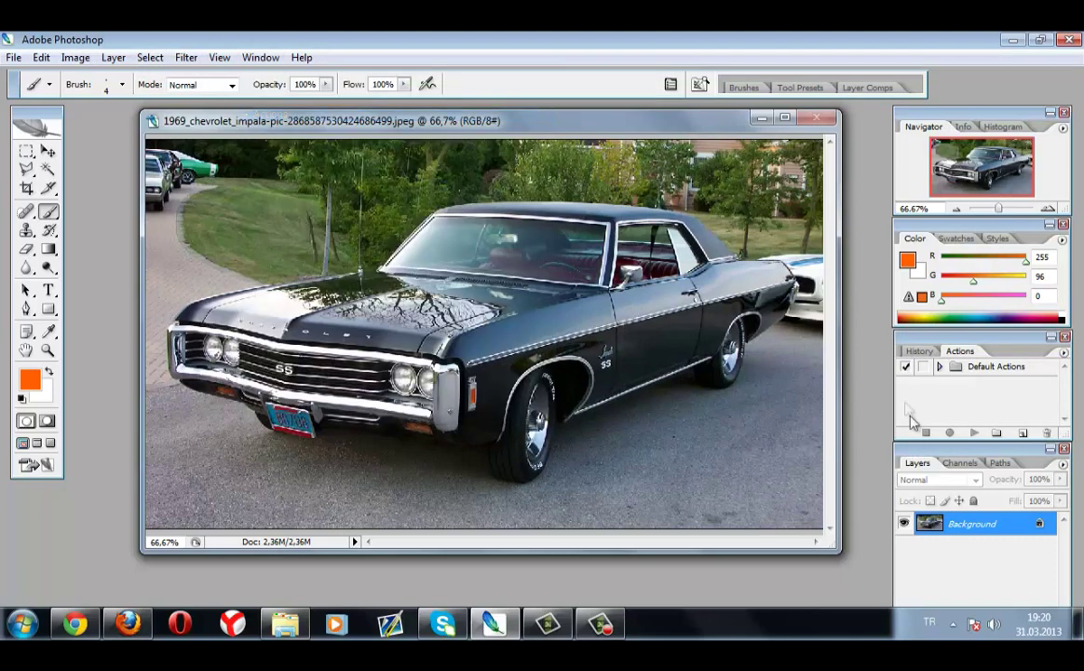
Step: Load 3 Retro Photo Effects from the Actions1 folder, then collapse the Lomo action's steps
{"action": "left_click", "coordinate": [1065, 354]}
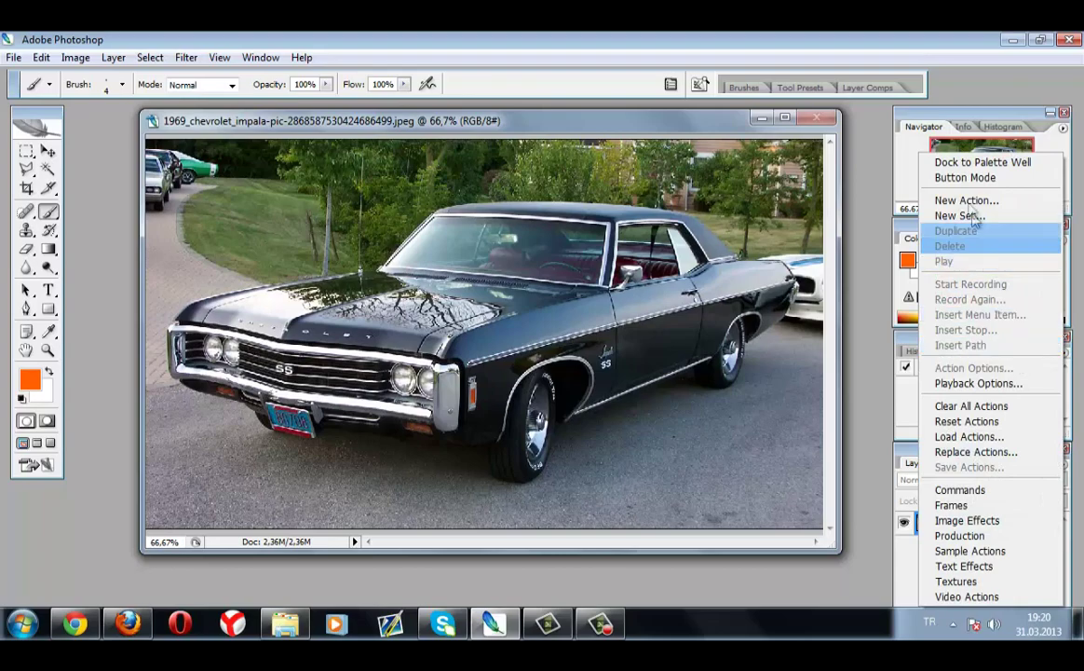
{"action": "left_click", "coordinate": [968, 436]}
{"action": "left_click_drag", "start_coordinate": [496, 73], "coordinate": [526, 65]}
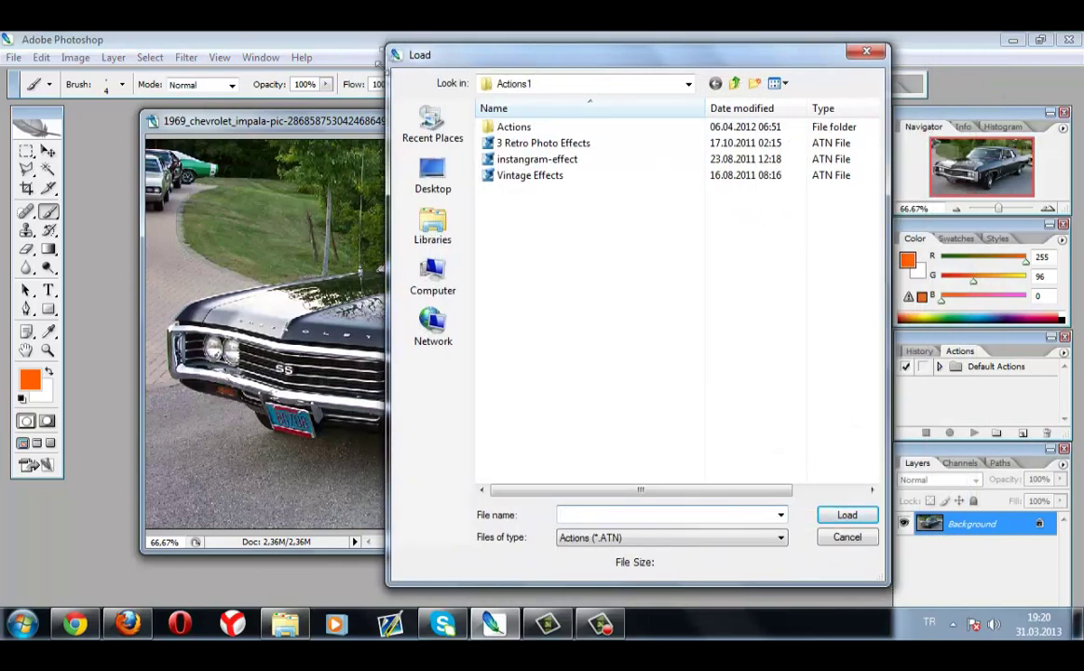
{"action": "left_click_drag", "start_coordinate": [398, 46], "coordinate": [363, 167]}
{"action": "left_click_drag", "start_coordinate": [485, 168], "coordinate": [534, 113]}
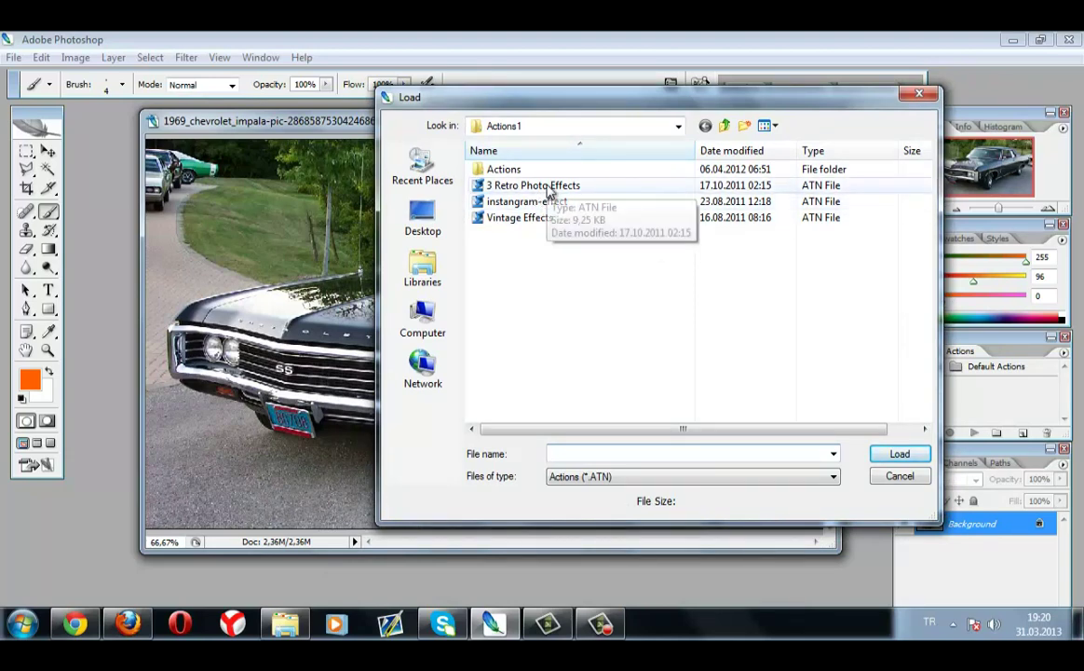
{"action": "left_click", "coordinate": [540, 187]}
{"action": "double_click", "coordinate": [539, 188]}
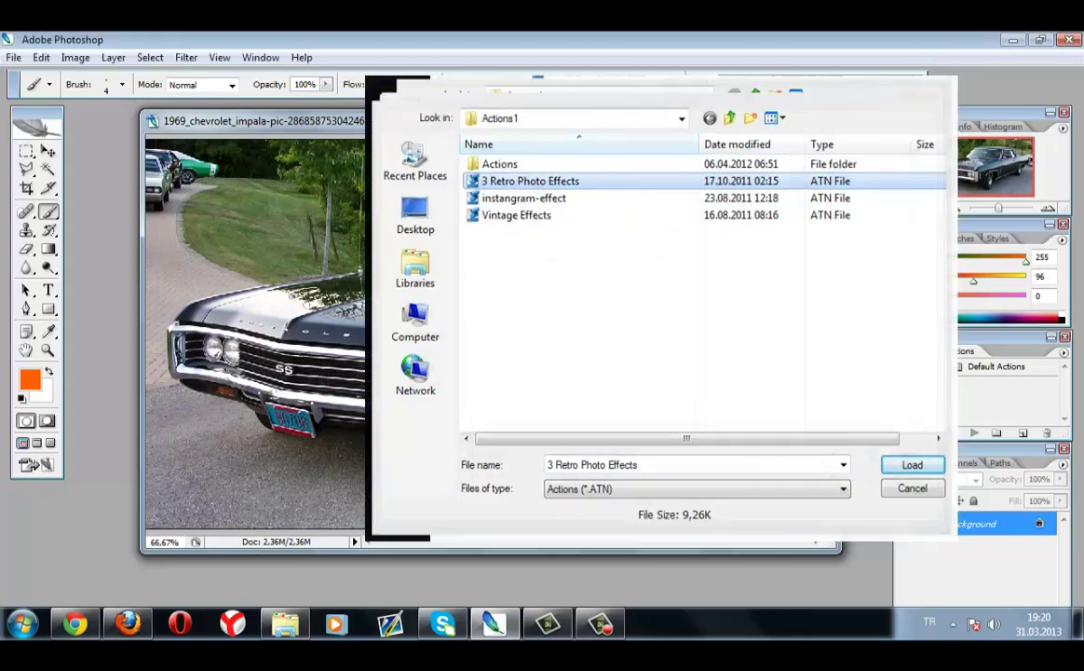
{"action": "left_click", "coordinate": [954, 400]}
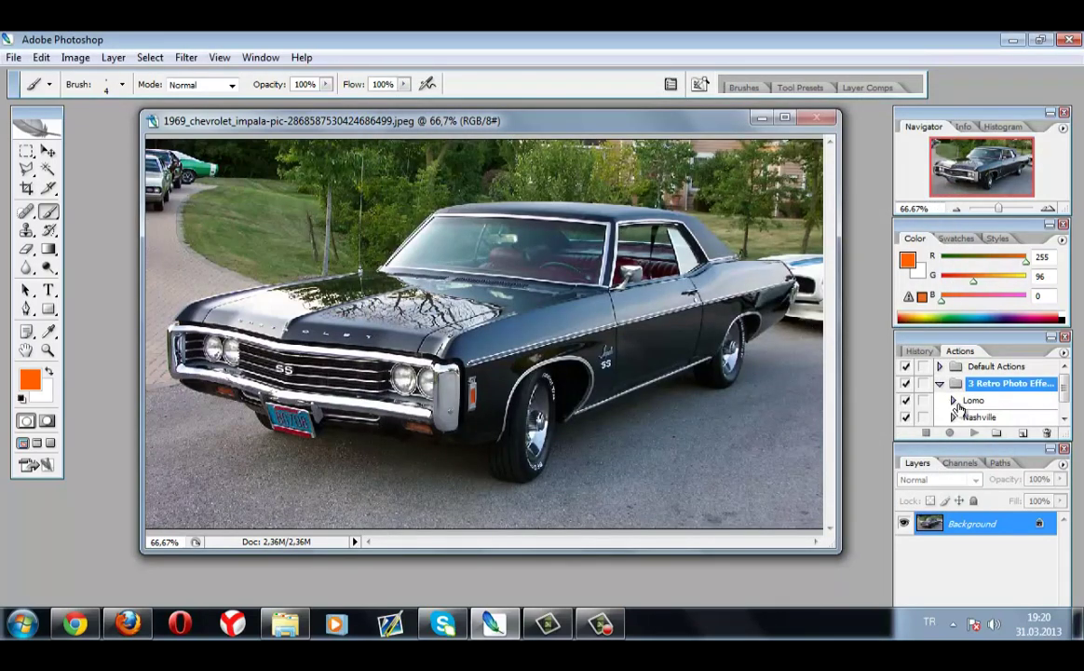
{"action": "scroll", "coordinate": [1059, 391], "scroll_direction": "down", "scroll_amount": 1}
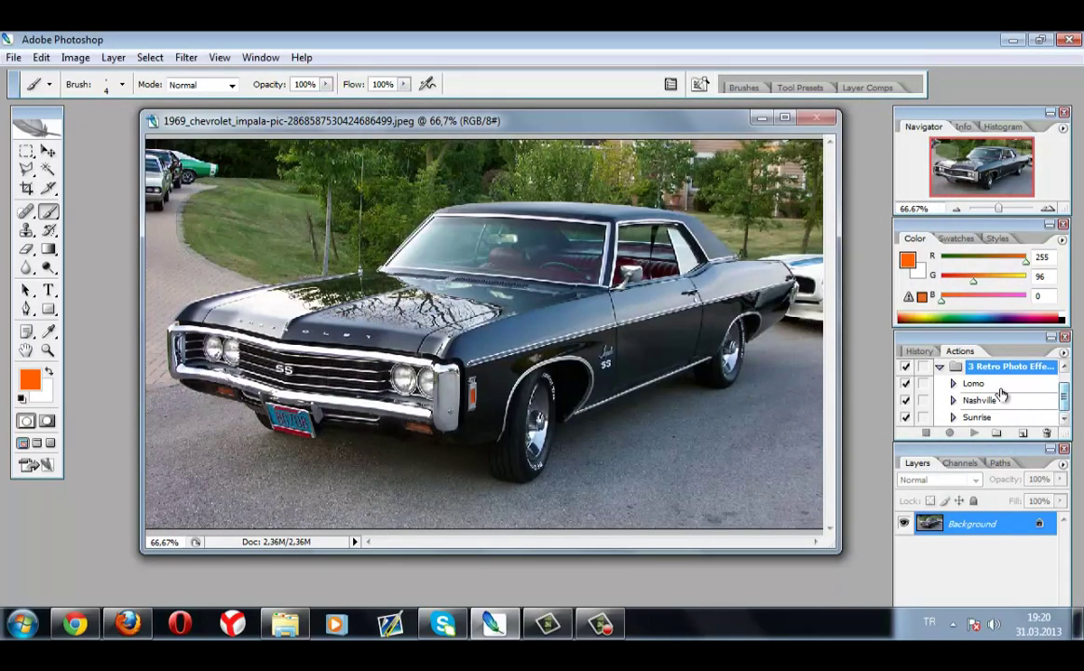
{"action": "left_click", "coordinate": [973, 383]}
{"action": "left_click", "coordinate": [993, 419]}
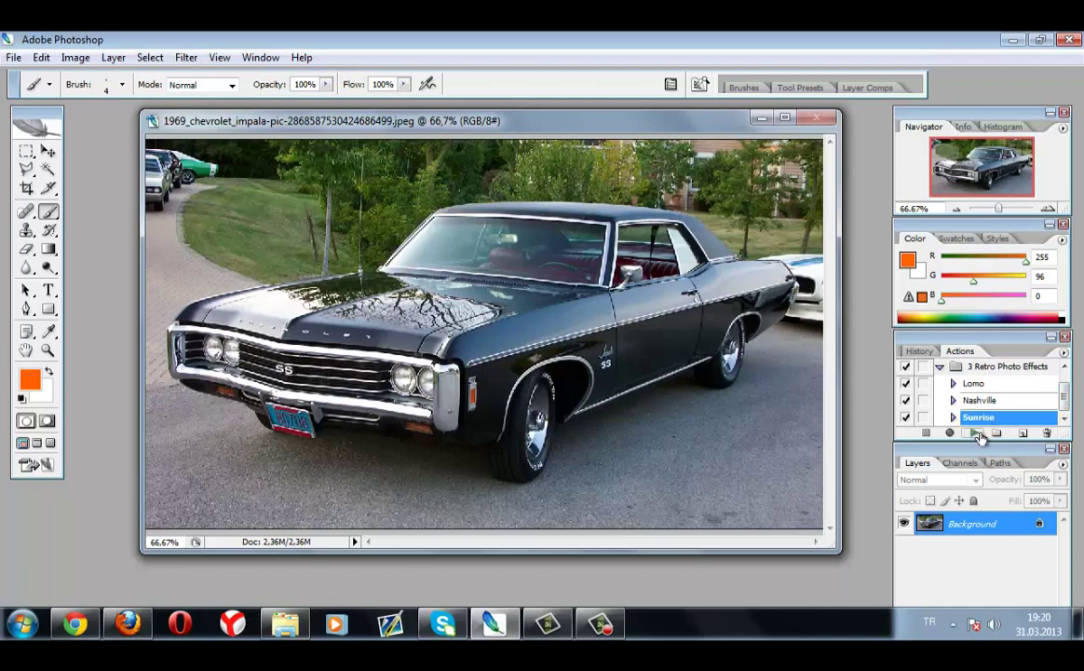
{"action": "left_click", "coordinate": [975, 434]}
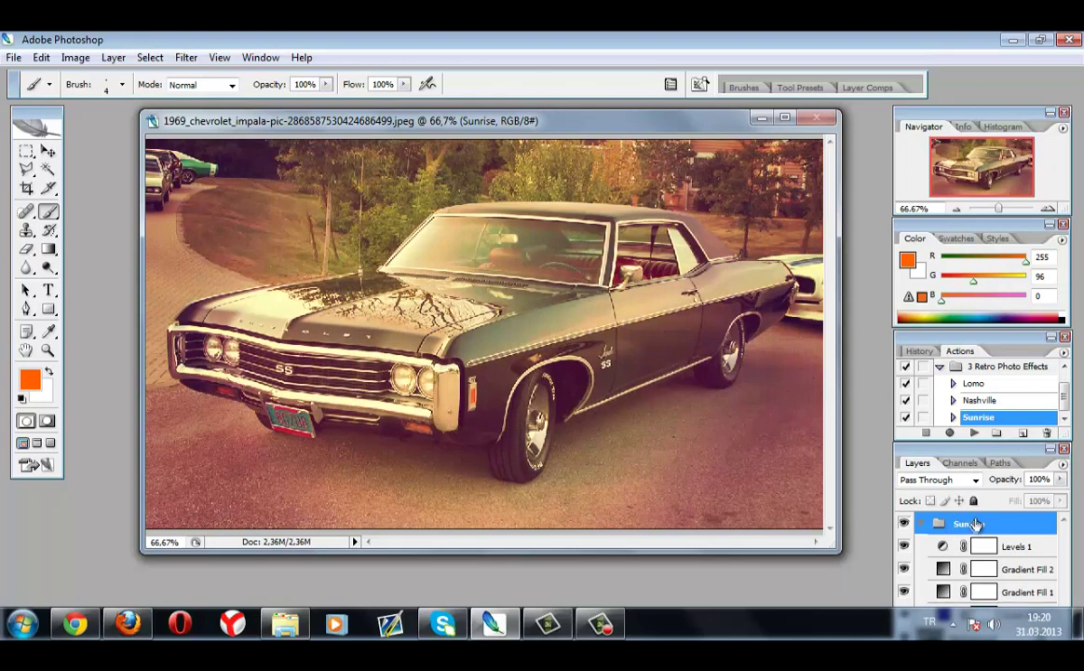
{"action": "left_click", "coordinate": [973, 433]}
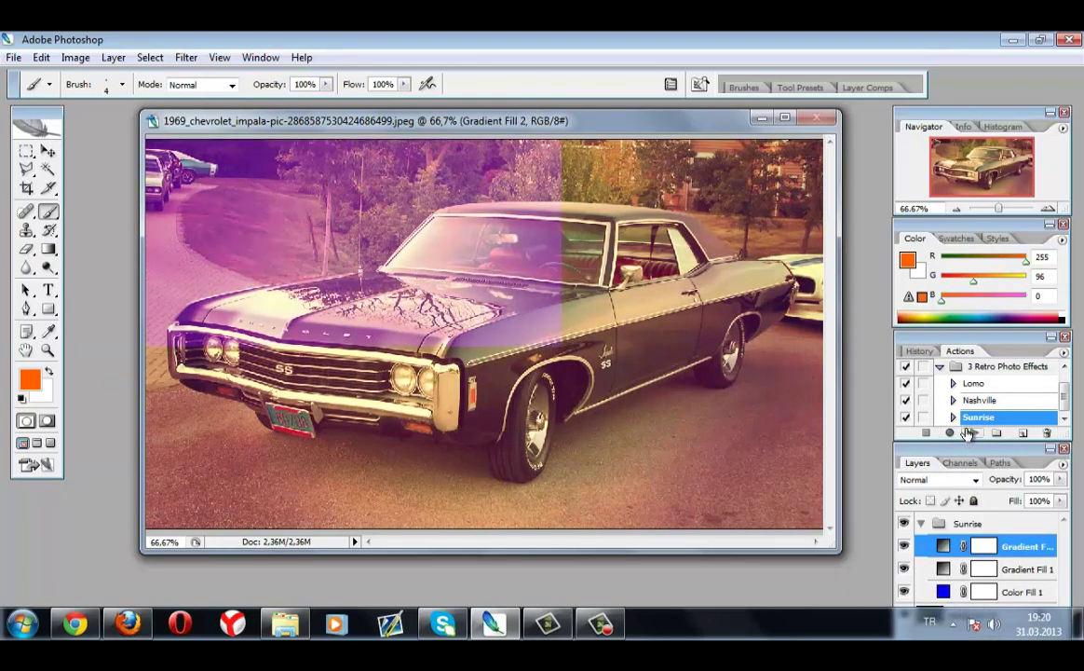
{"action": "left_click", "coordinate": [970, 433]}
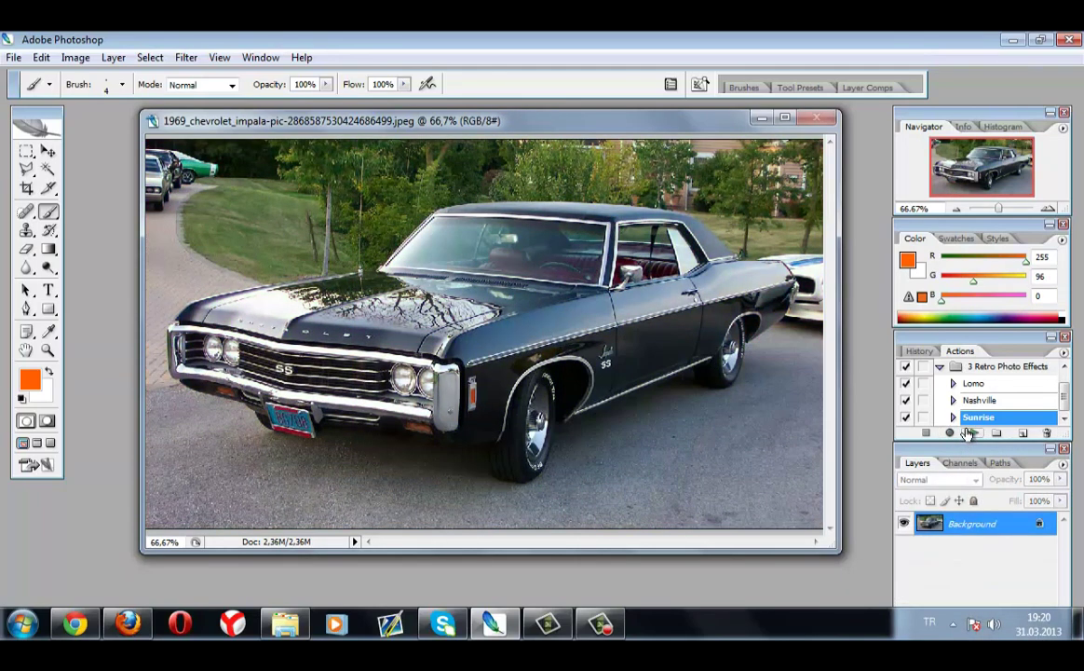
{"action": "left_click", "coordinate": [943, 367]}
Step: Flip to History and back to Actions, peek at the flyout, then press Record
{"action": "left_click", "coordinate": [919, 351]}
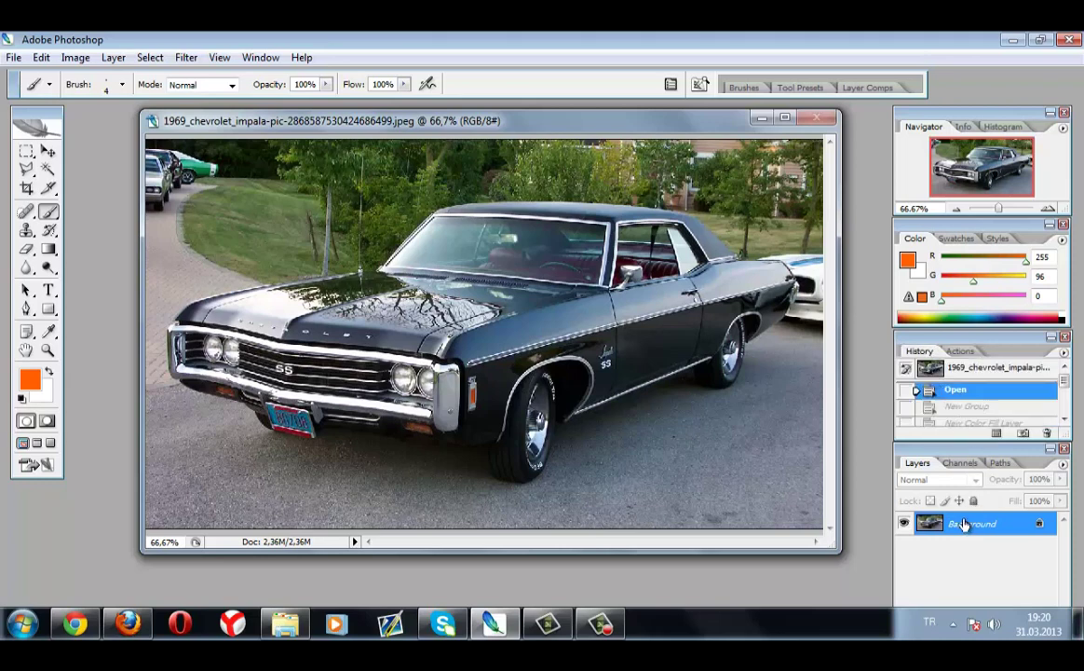
{"action": "left_click", "coordinate": [959, 350]}
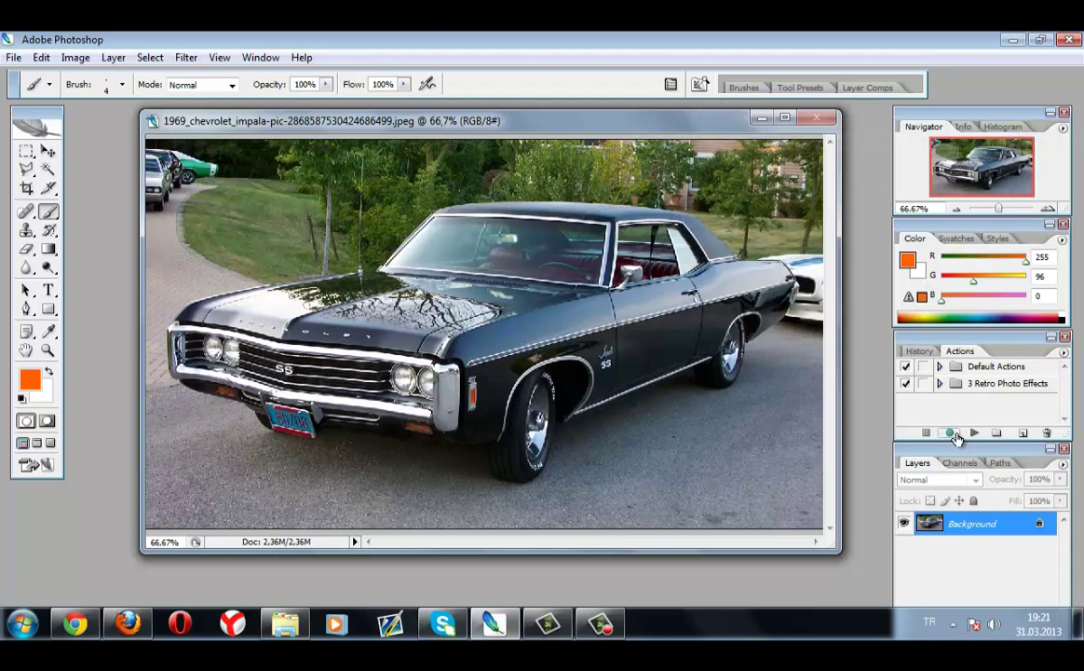
{"action": "left_click", "coordinate": [1065, 354]}
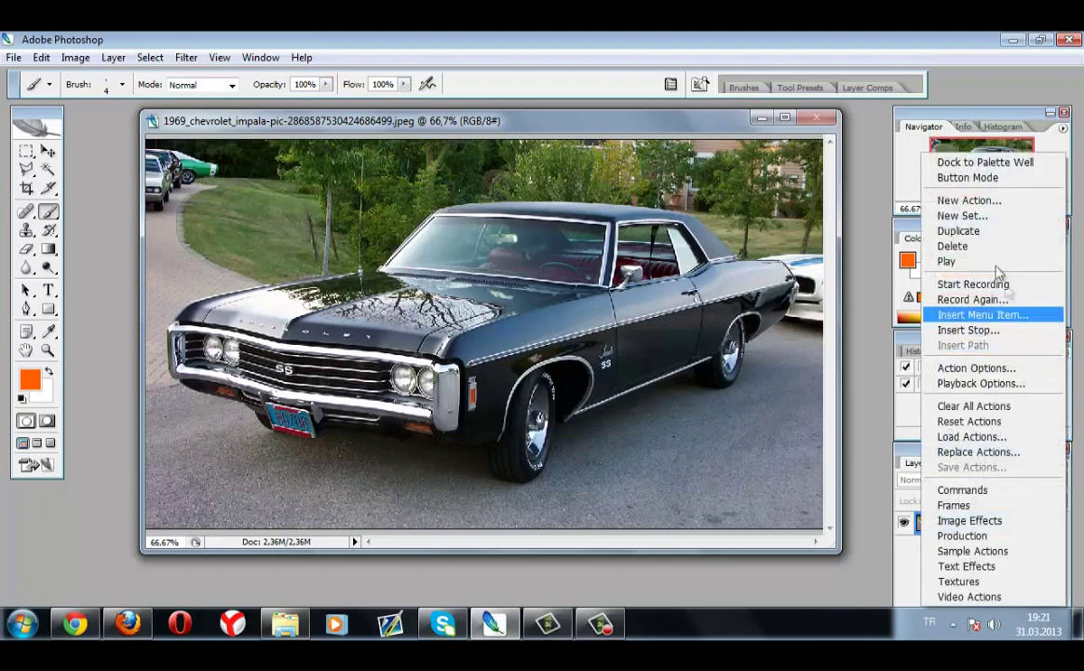
{"action": "left_click", "coordinate": [708, 126]}
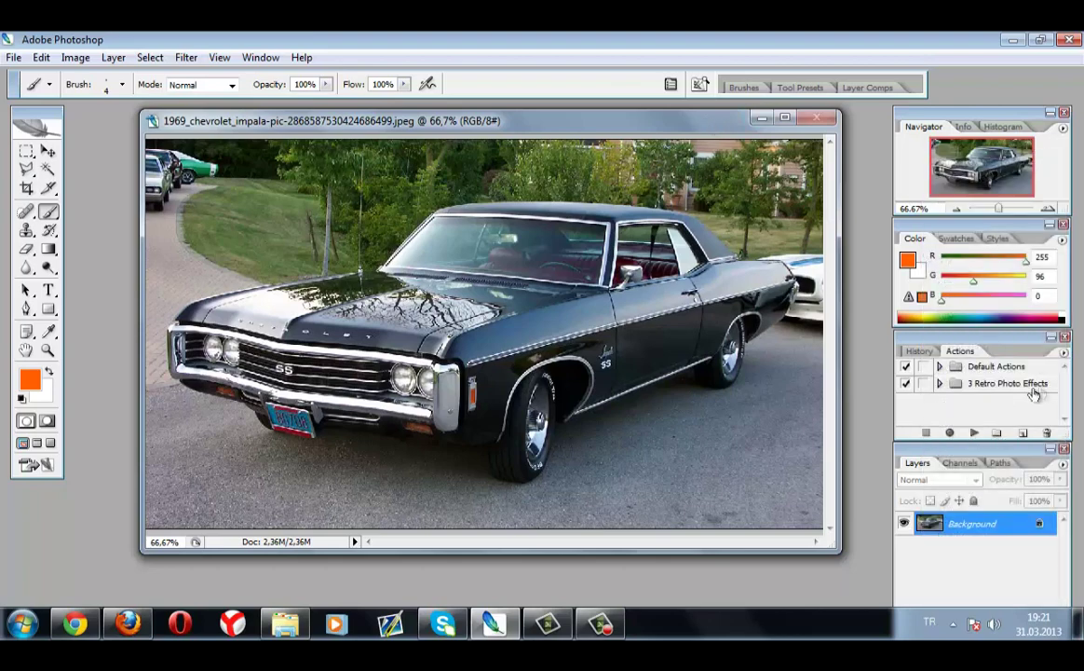
{"action": "left_click", "coordinate": [945, 434]}
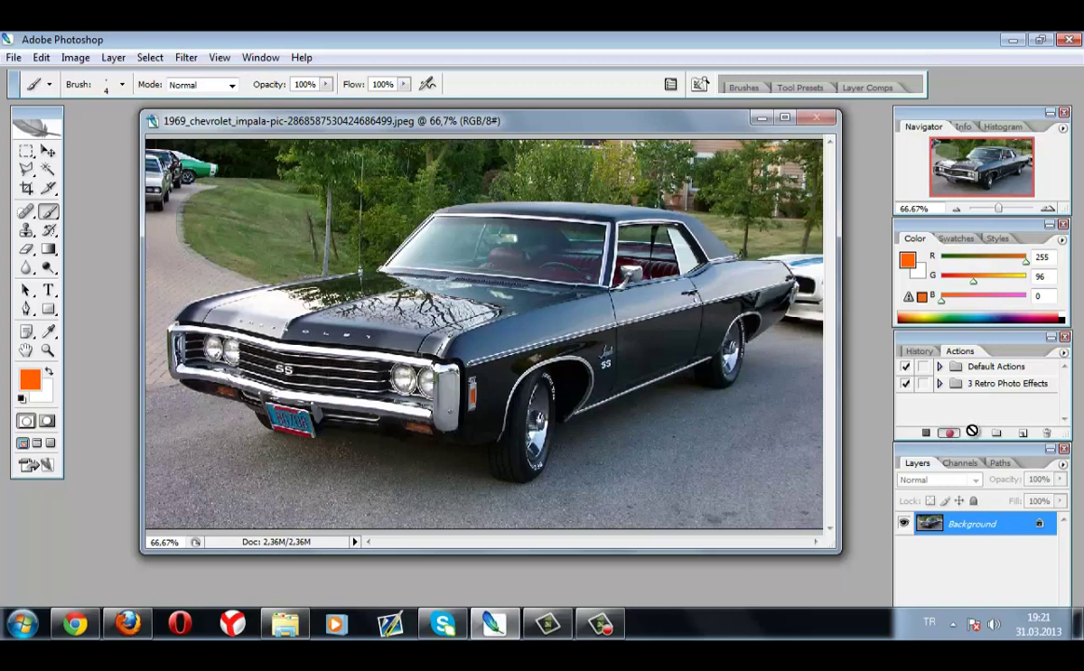
Step: Create a new action named Pencil Work in the Default Actions set and begin recording it
{"action": "left_click", "coordinate": [927, 434]}
{"action": "left_click", "coordinate": [1063, 357]}
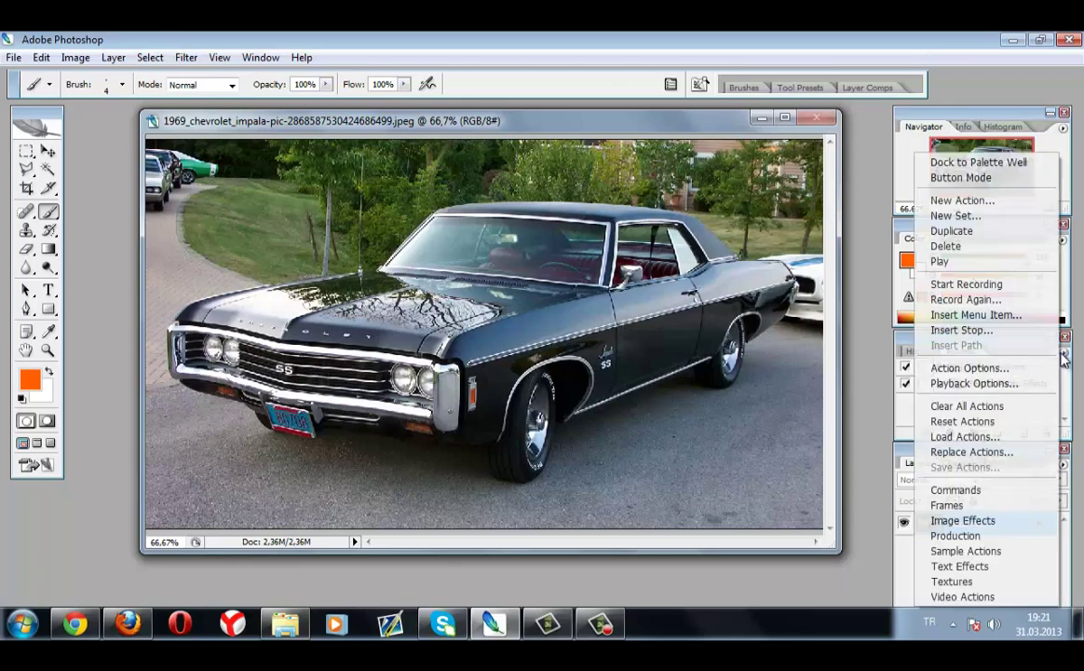
{"action": "left_click", "coordinate": [1066, 361]}
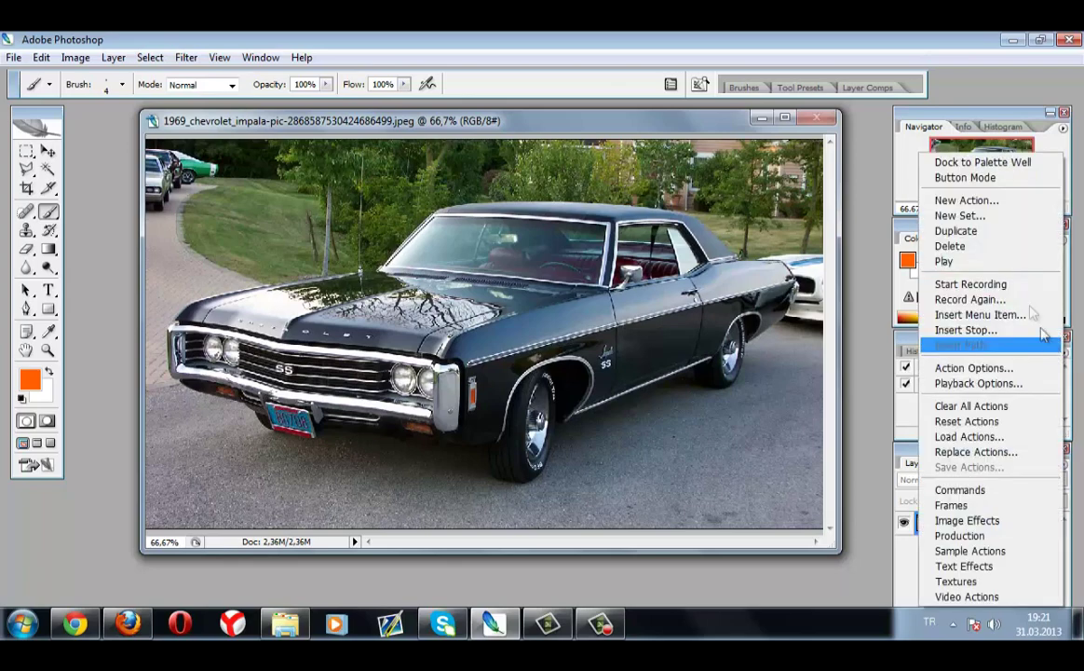
{"action": "left_click", "coordinate": [941, 186]}
{"action": "left_click_drag", "start_coordinate": [515, 317], "coordinate": [448, 316]}
{"action": "type", "text": "Pencil Work"}
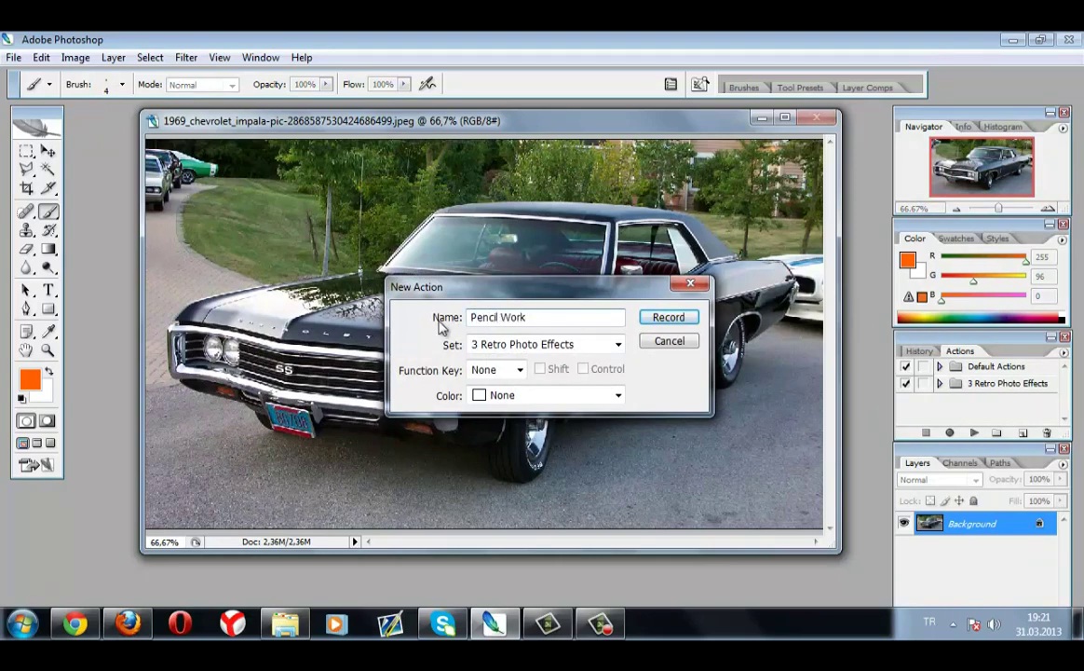
{"action": "left_click", "coordinate": [494, 343]}
{"action": "left_click", "coordinate": [522, 359]}
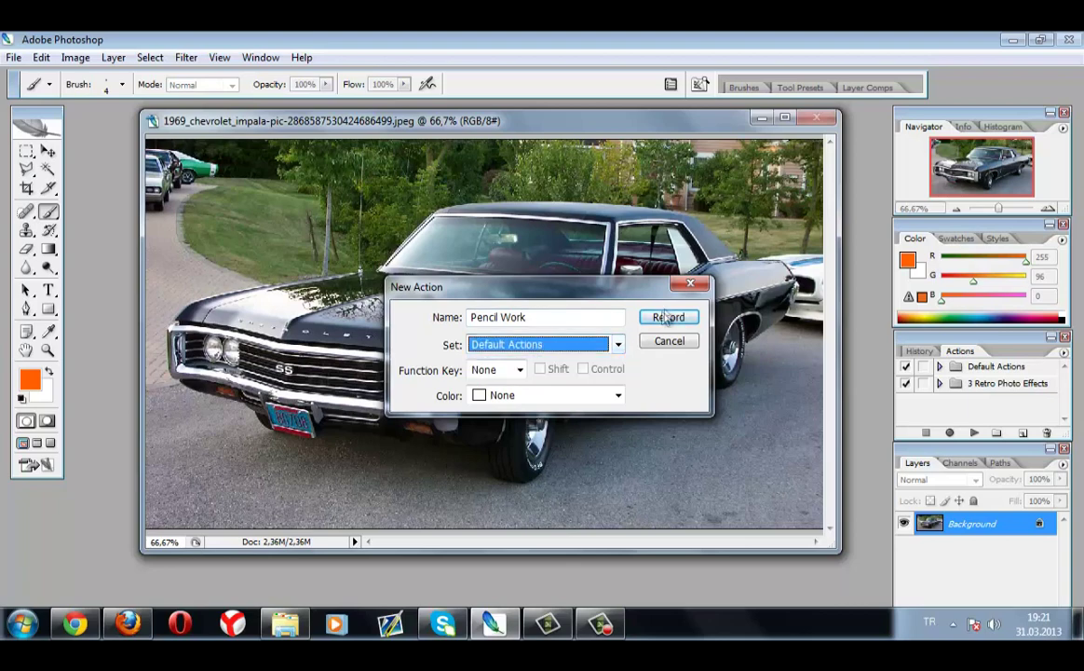
{"action": "left_click", "coordinate": [669, 318]}
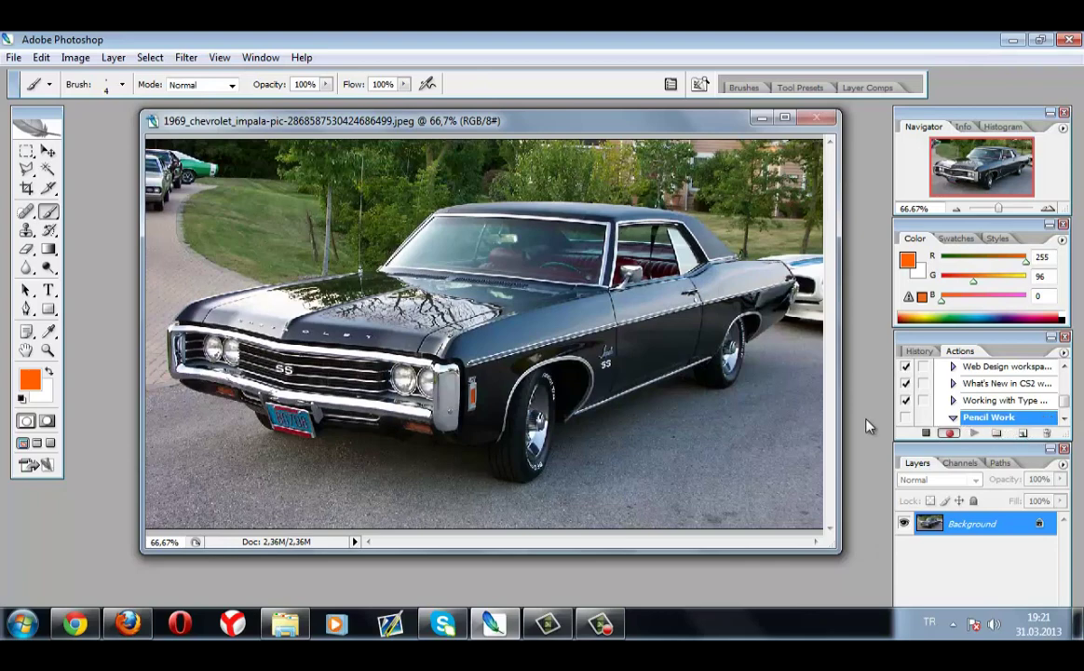
Step: Duplicate the Background layer and desaturate the Background copy to greyscale
{"action": "right_click", "coordinate": [989, 529]}
{"action": "left_click", "coordinate": [948, 403]}
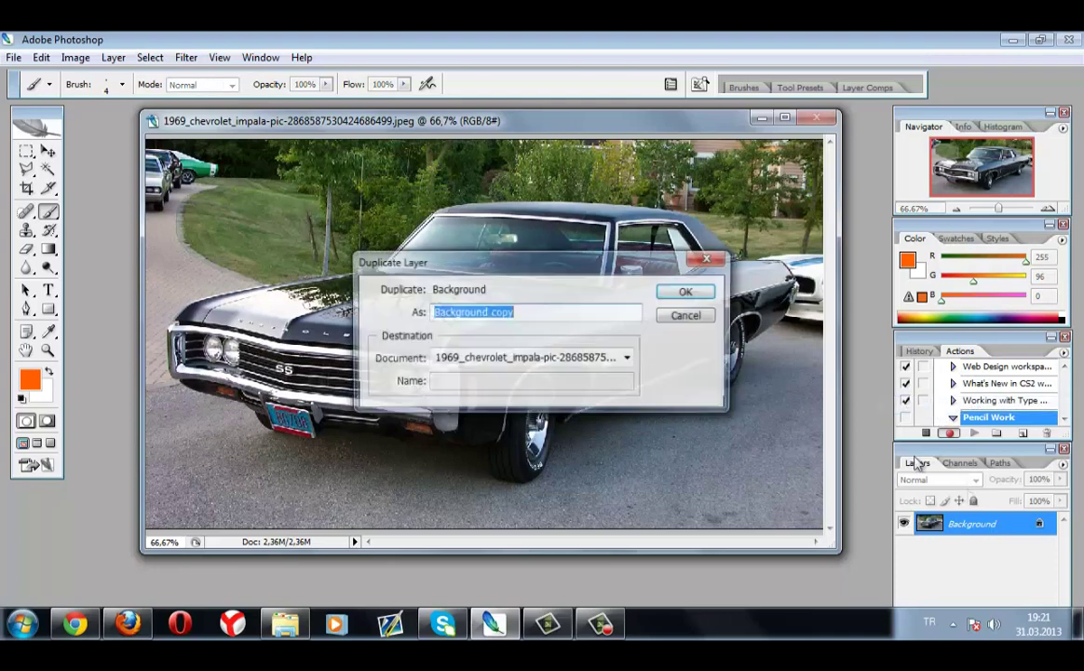
{"action": "left_click", "coordinate": [676, 295]}
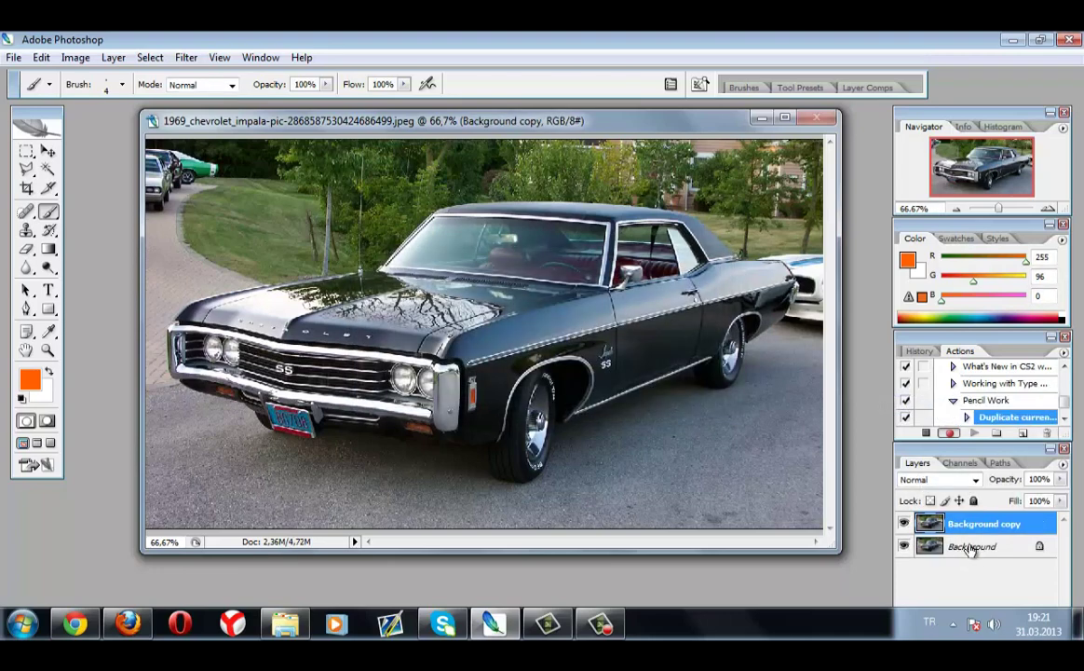
{"action": "left_click", "coordinate": [76, 57]}
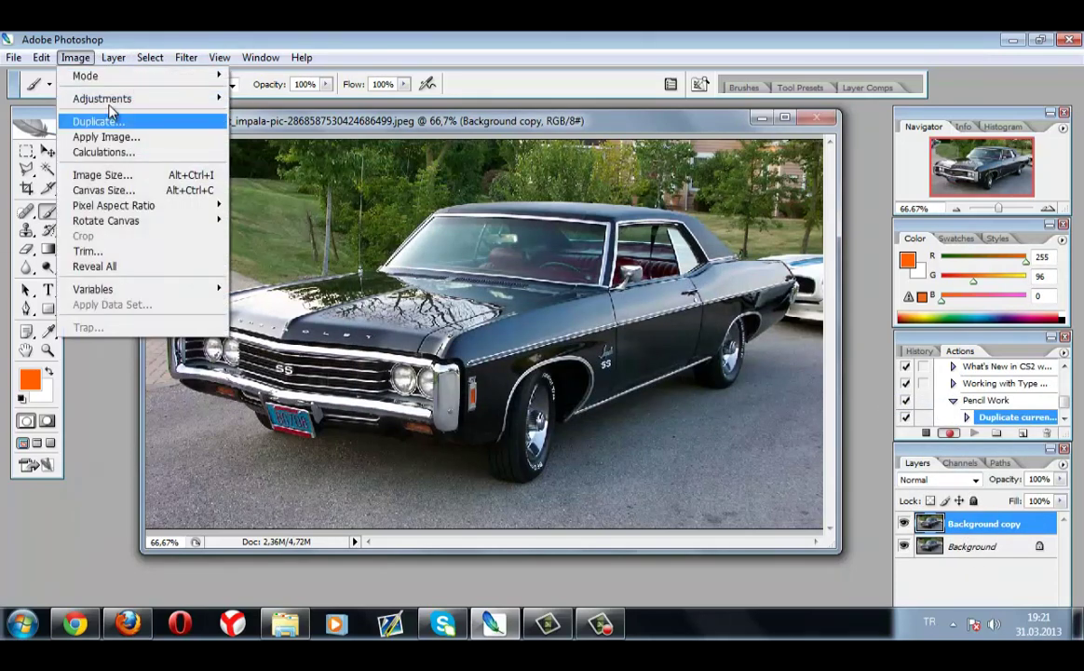
{"action": "mouse_move", "coordinate": [140, 98]}
{"action": "left_click", "coordinate": [270, 228]}
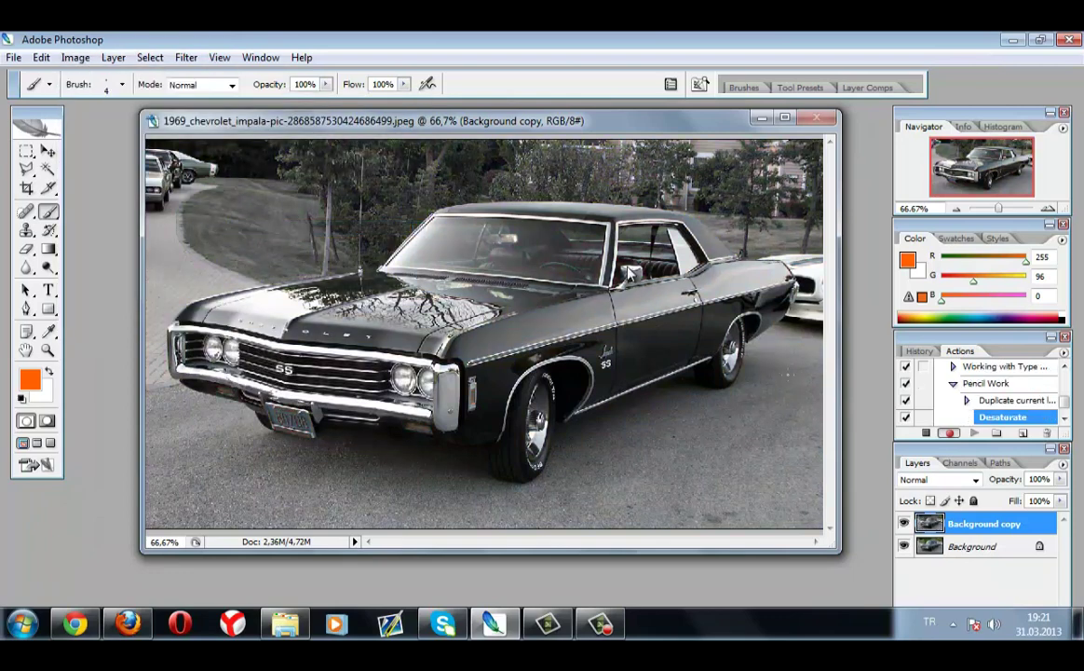
Step: Duplicate the greyscale Background copy to create Background copy 2
{"action": "right_click", "coordinate": [958, 526]}
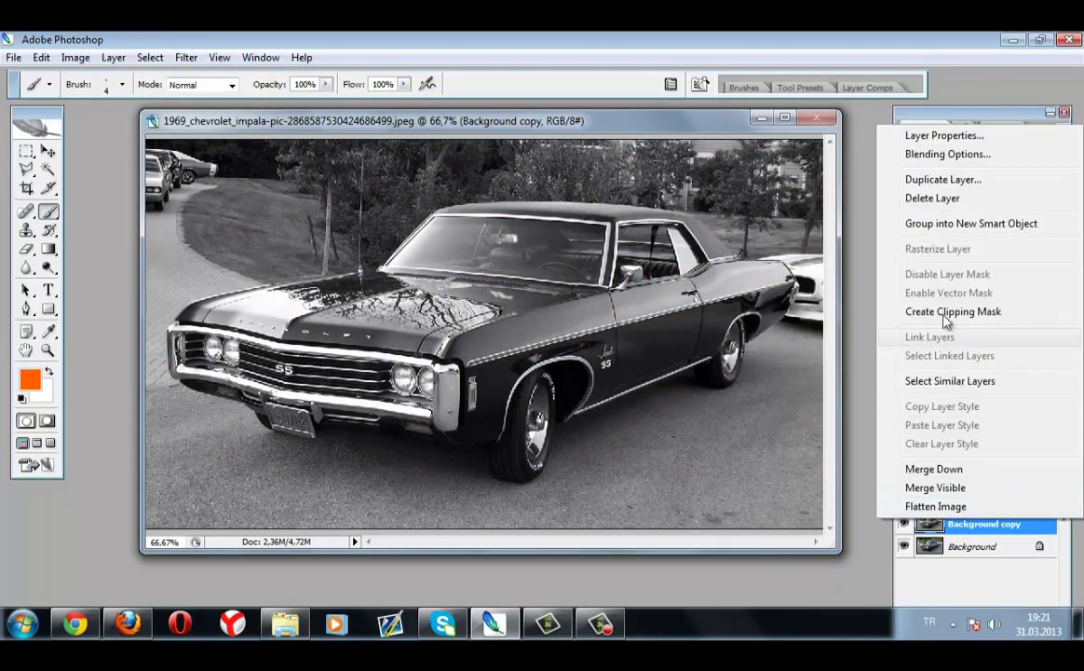
{"action": "left_click", "coordinate": [958, 177]}
{"action": "key", "text": "Return"}
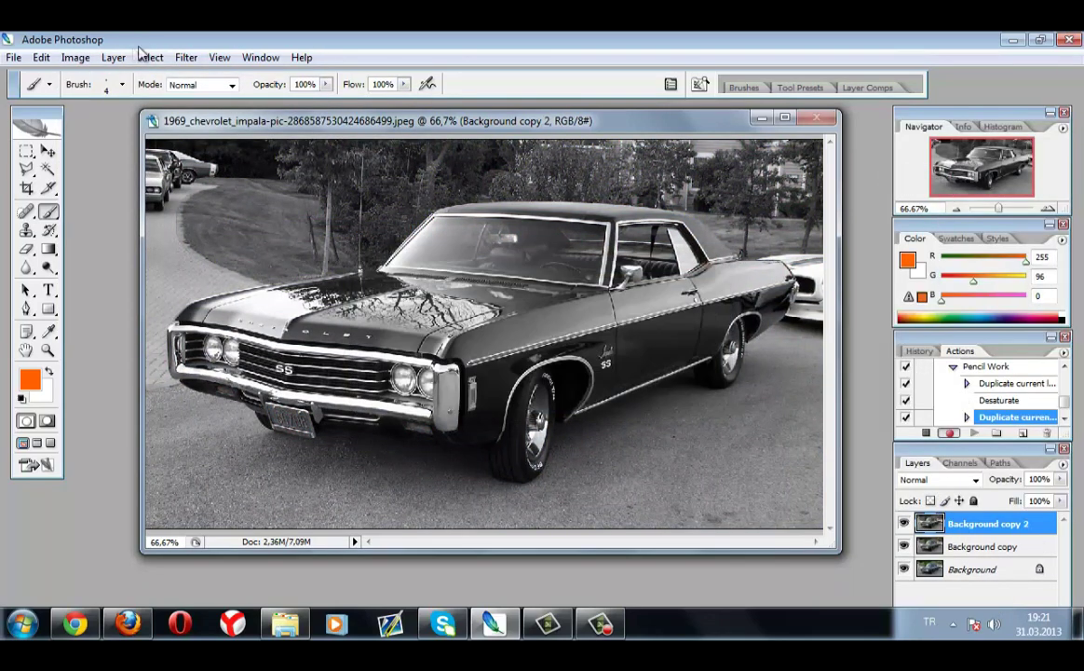
{"action": "left_click", "coordinate": [76, 57]}
Step: Invert the top greyscale copy, then preview a Gaussian Blur and cancel it
{"action": "mouse_move", "coordinate": [106, 107]}
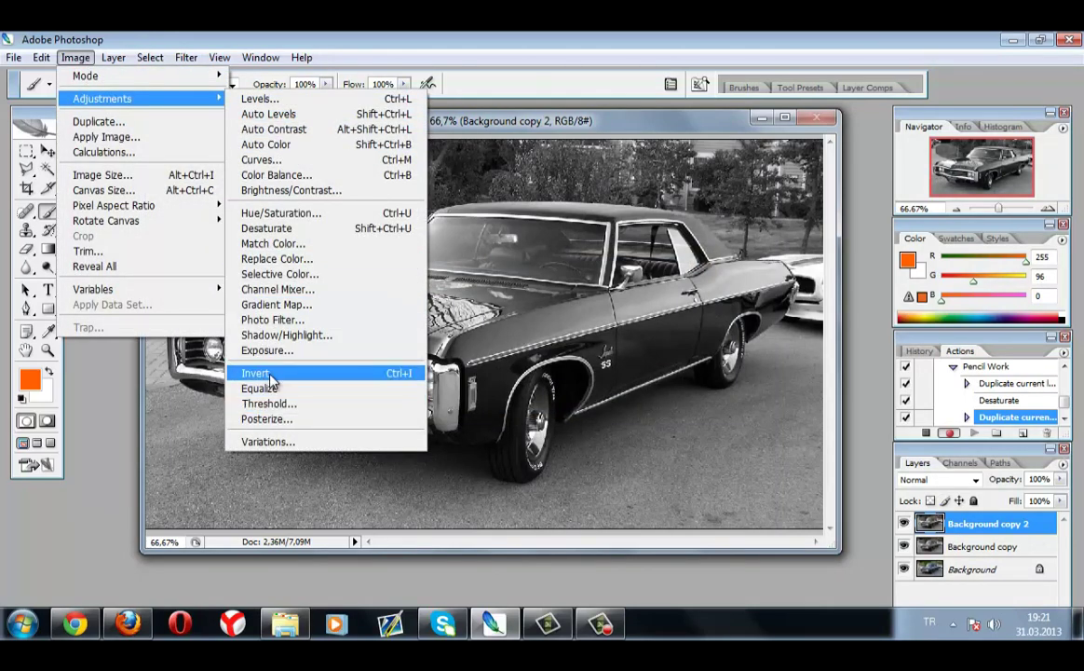
{"action": "left_click", "coordinate": [266, 370]}
{"action": "left_click", "coordinate": [186, 57]}
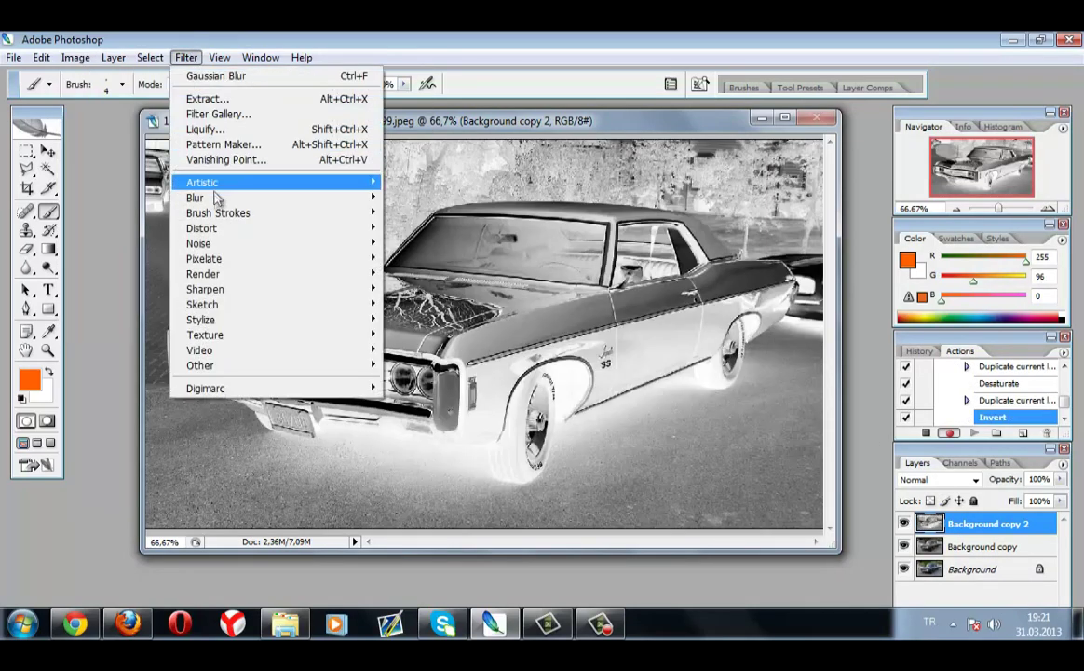
{"action": "mouse_move", "coordinate": [201, 197]}
{"action": "left_click", "coordinate": [421, 258]}
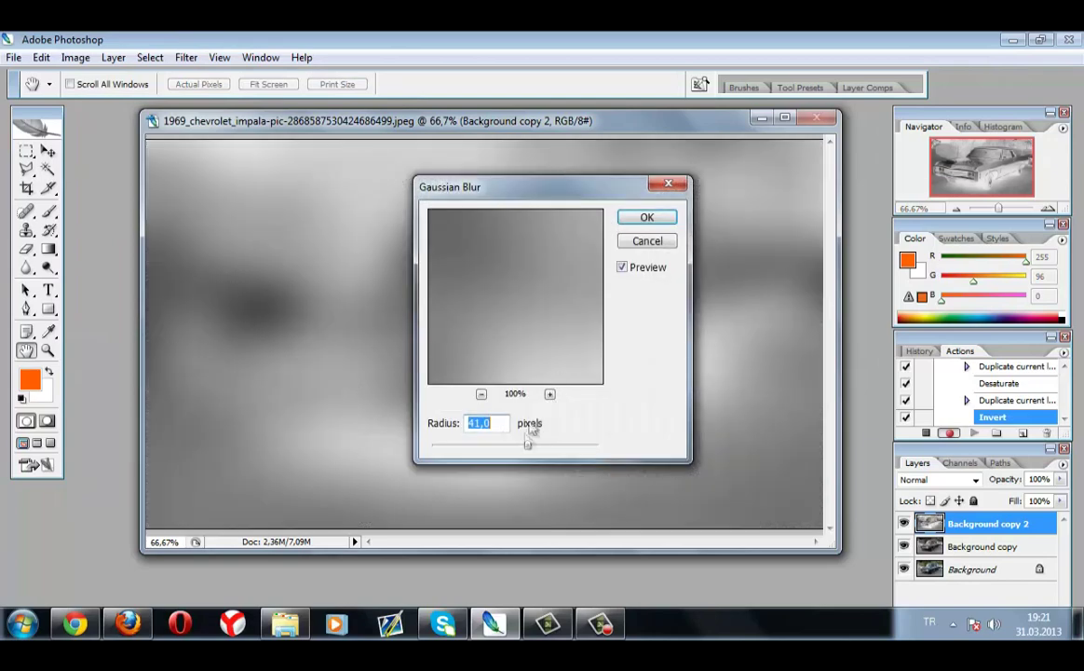
{"action": "left_click_drag", "start_coordinate": [530, 450], "coordinate": [482, 449]}
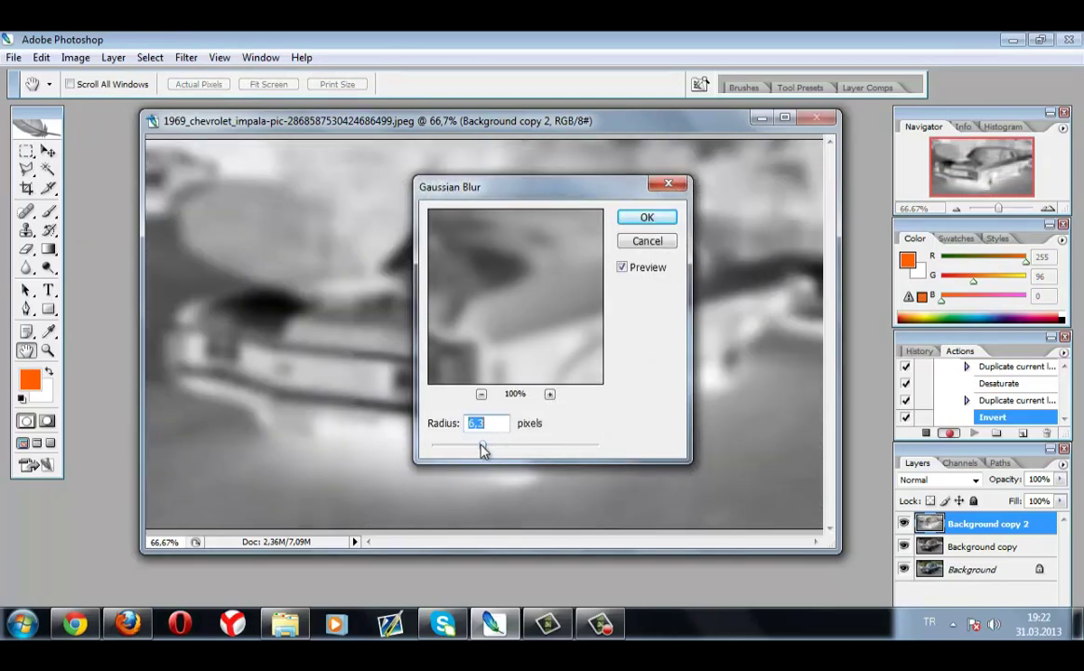
{"action": "left_click", "coordinate": [633, 244]}
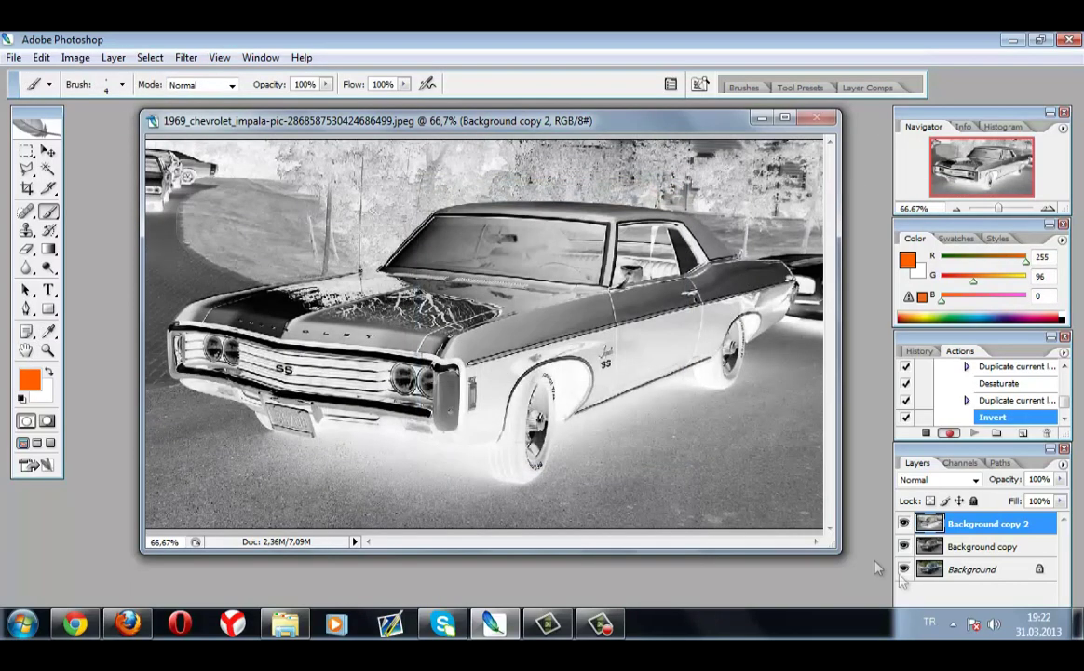
Step: Set the top layer to Color Dodge, apply a 46,5-pixel Gaussian Blur, and stop recording
{"action": "left_click", "coordinate": [940, 479]}
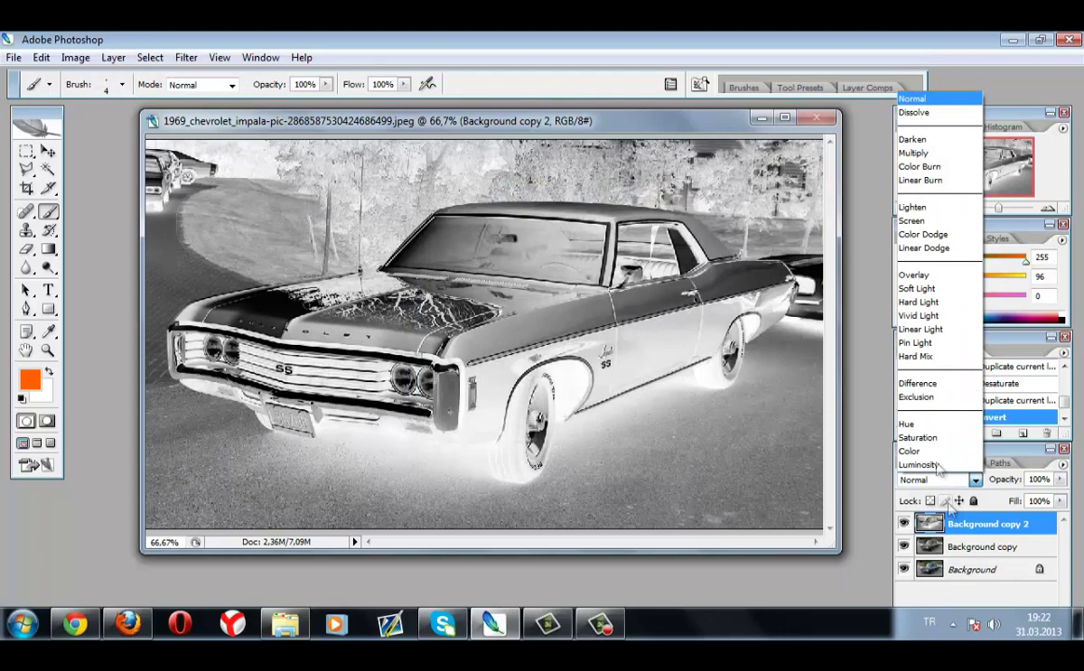
{"action": "left_click", "coordinate": [925, 234]}
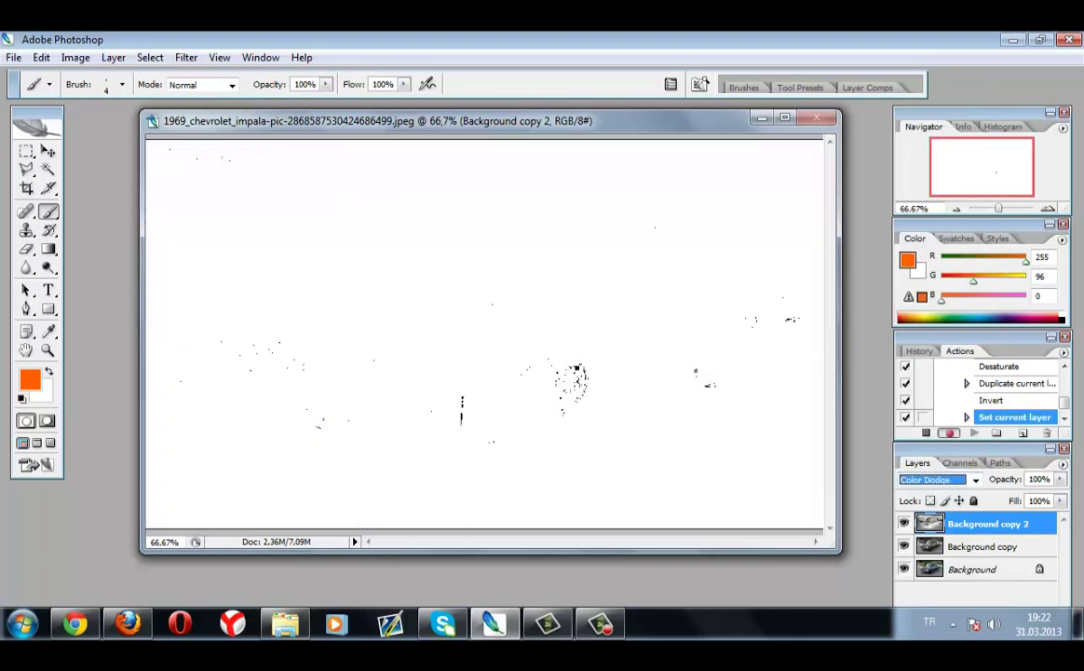
{"action": "left_click", "coordinate": [186, 57]}
{"action": "mouse_move", "coordinate": [214, 198]}
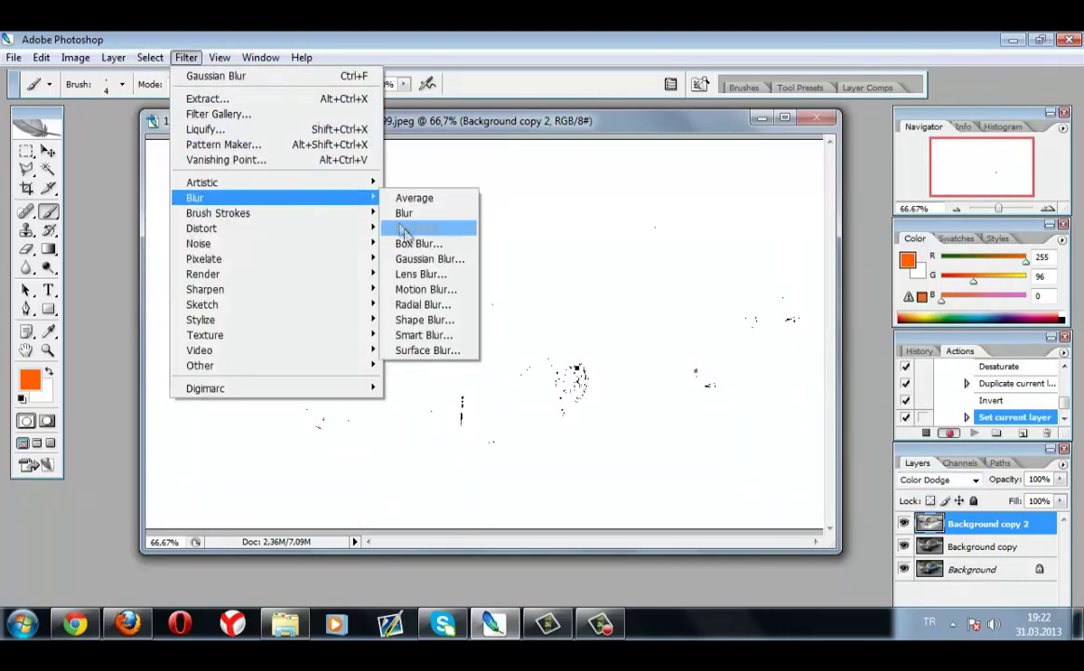
{"action": "left_click", "coordinate": [419, 256]}
{"action": "left_click_drag", "start_coordinate": [541, 188], "coordinate": [795, 264]}
{"action": "left_click_drag", "start_coordinate": [783, 521], "coordinate": [787, 523]}
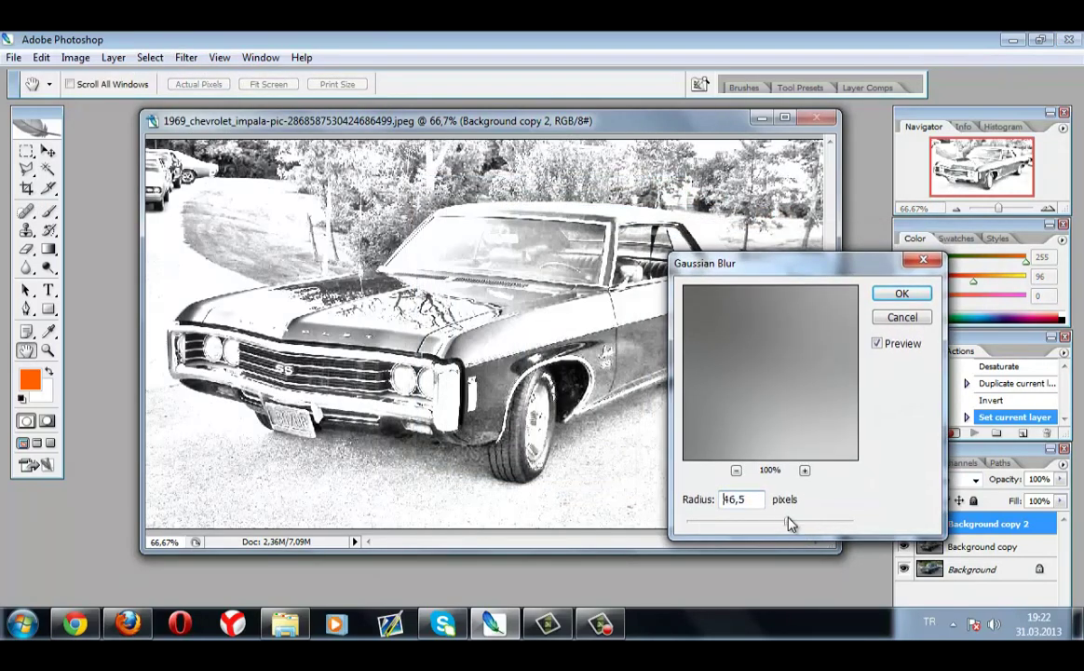
{"action": "left_click", "coordinate": [901, 294]}
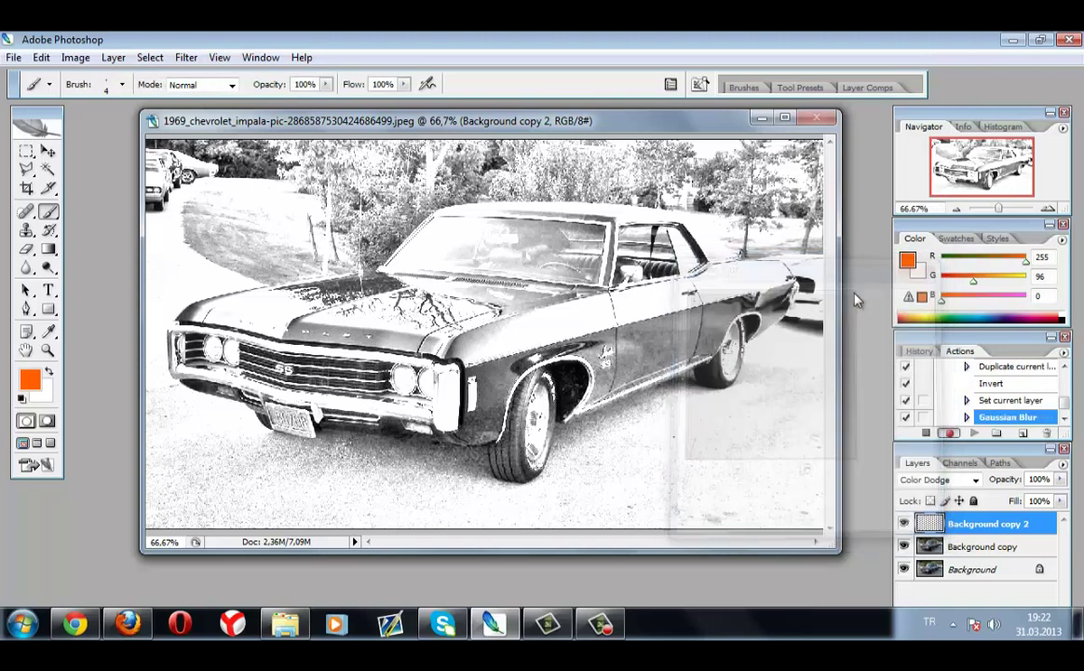
{"action": "left_click", "coordinate": [924, 435]}
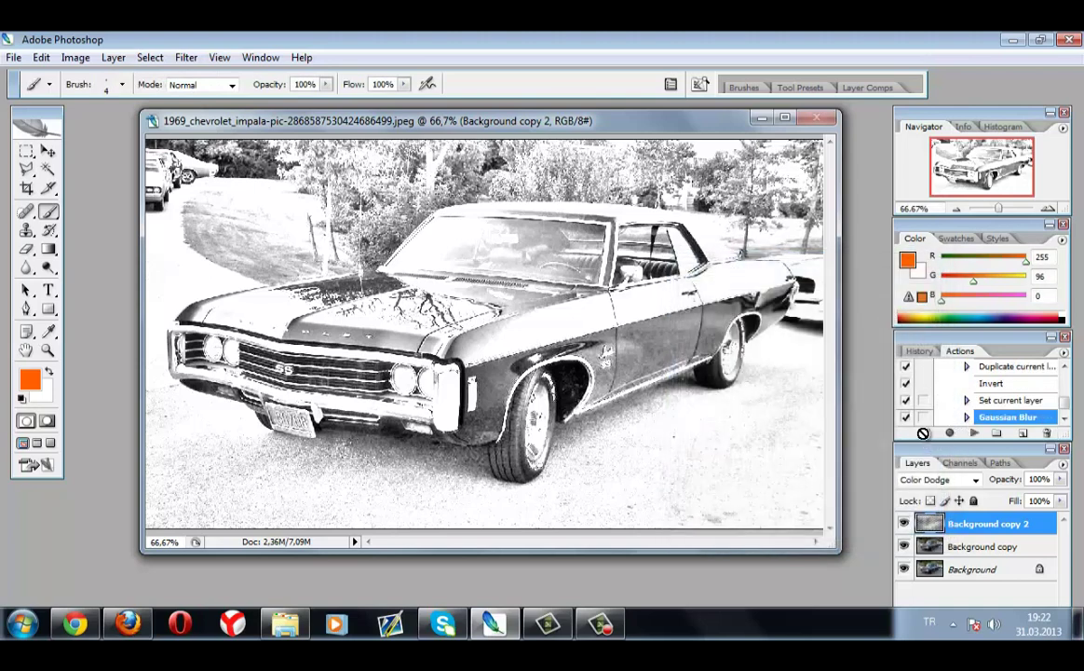
Step: Scroll the Actions list and collapse the Pencil Work action's steps
{"action": "scroll", "coordinate": [1064, 392], "scroll_direction": "up", "scroll_amount": 10}
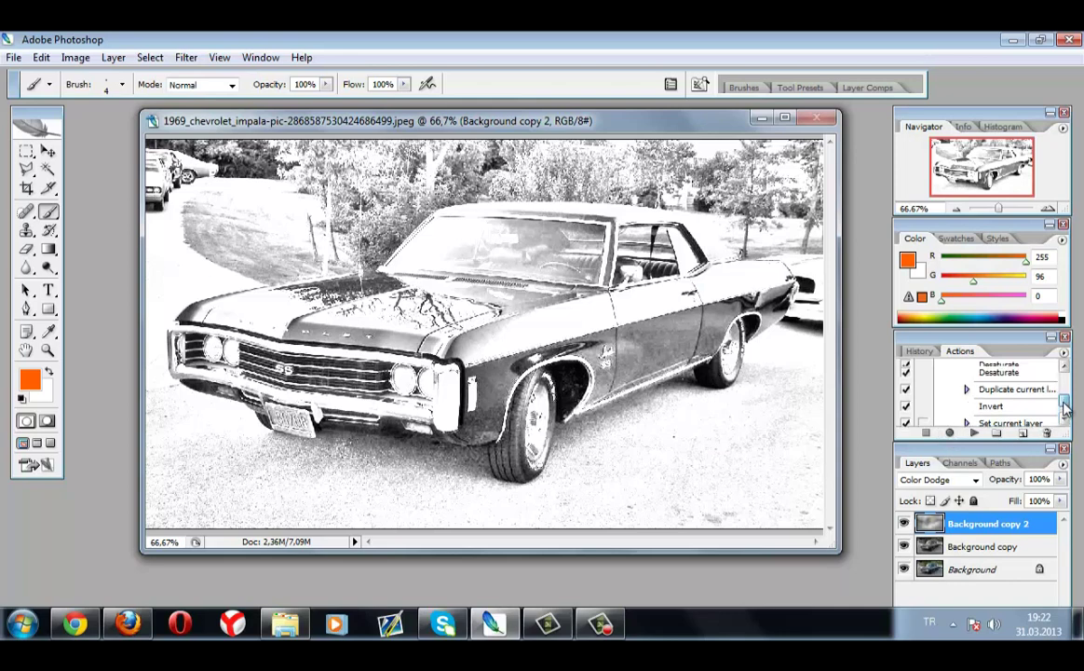
{"action": "scroll", "coordinate": [1065, 391], "scroll_direction": "up", "scroll_amount": 3}
{"action": "left_click", "coordinate": [940, 366]}
{"action": "left_click", "coordinate": [941, 366]}
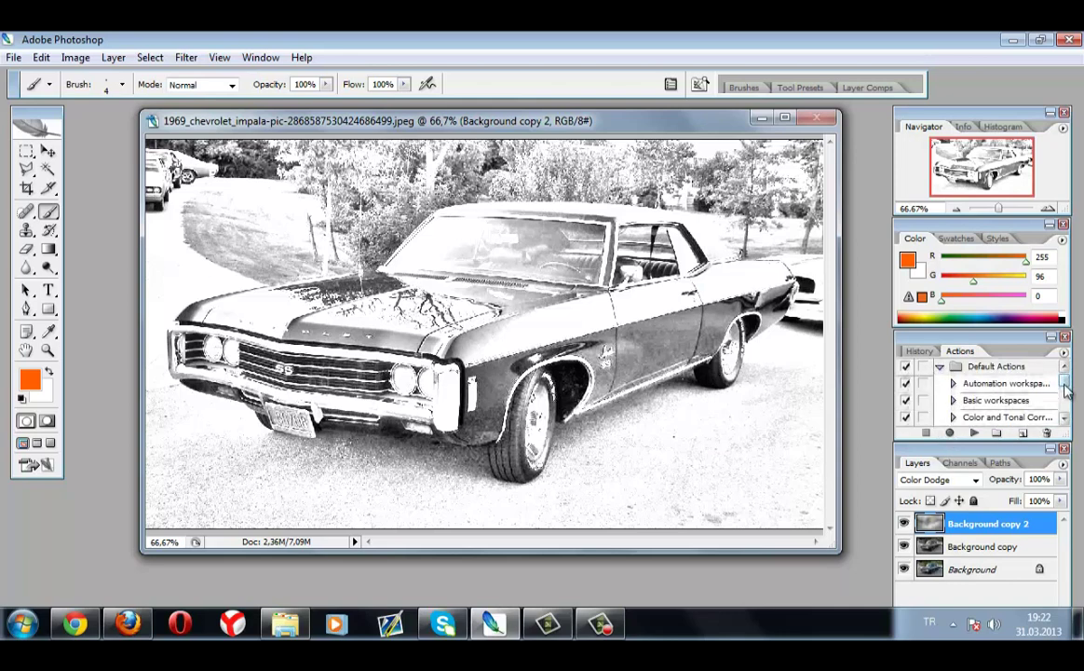
{"action": "scroll", "coordinate": [1064, 400], "scroll_direction": "down", "scroll_amount": 5}
{"action": "scroll", "coordinate": [1065, 400], "scroll_direction": "down", "scroll_amount": 1}
{"action": "scroll", "coordinate": [1064, 407], "scroll_direction": "up", "scroll_amount": 3}
{"action": "left_click", "coordinate": [953, 404]}
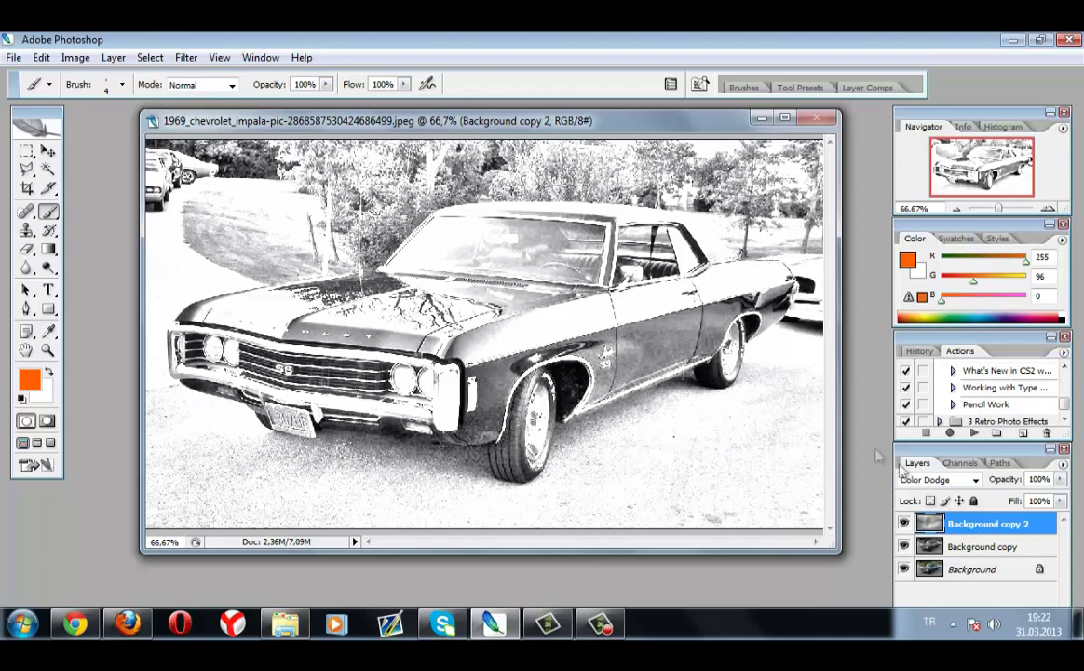
Step: Delete Background copy 2 and Background copy, then select the Pencil Work action
{"action": "right_click", "coordinate": [954, 531]}
{"action": "left_click", "coordinate": [932, 197]}
{"action": "key", "text": "Return"}
{"action": "right_click", "coordinate": [926, 521]}
{"action": "left_click", "coordinate": [931, 196]}
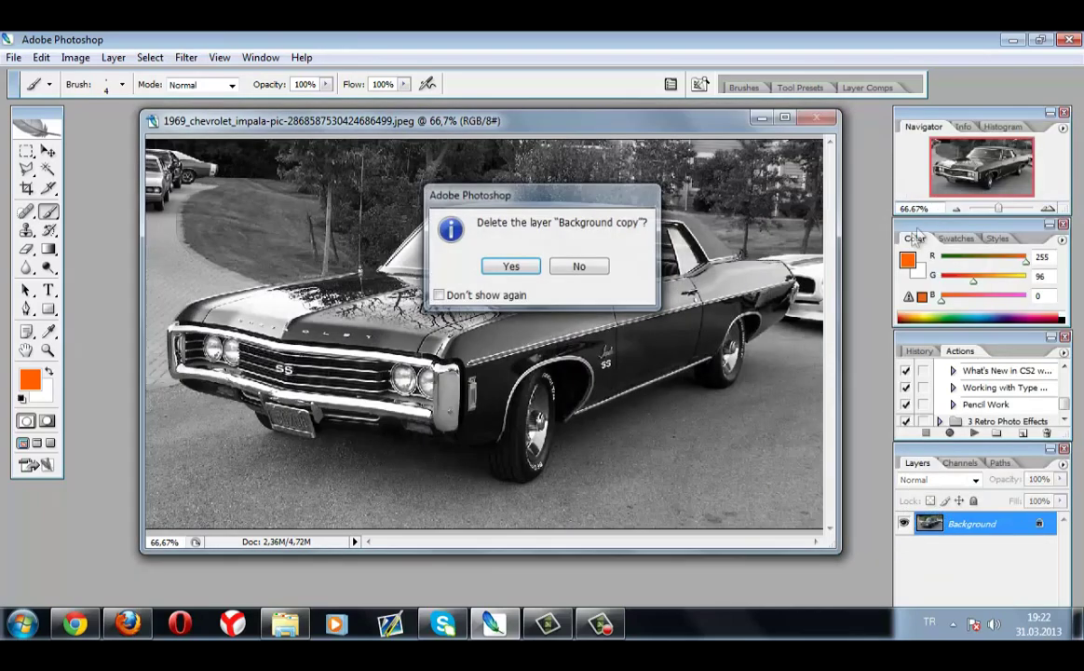
{"action": "key", "text": "Return"}
{"action": "left_click", "coordinate": [984, 404]}
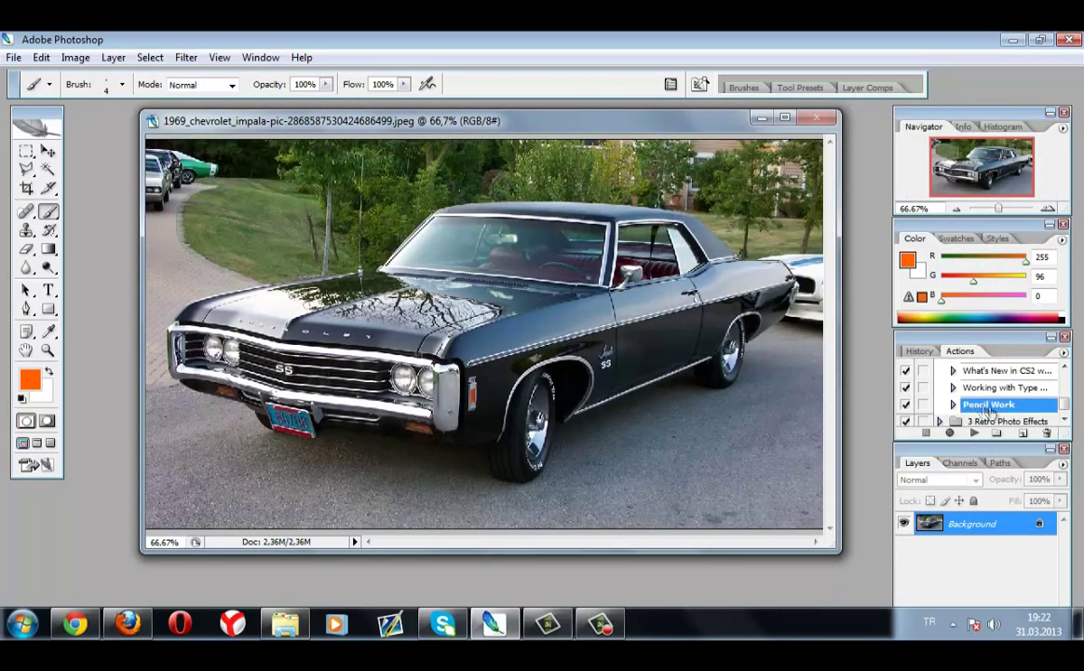